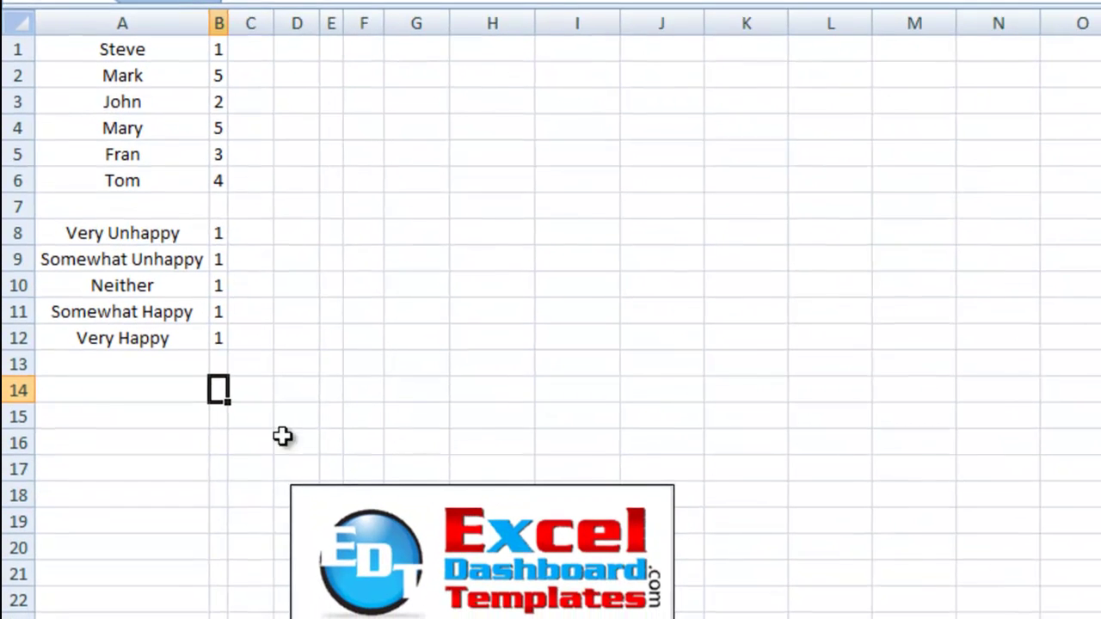
Step: Review the people's ratings in A1:B6 and the satisfaction labels with their values in A8:B12
drag(289, 227, 291, 96)
click(330, 128)
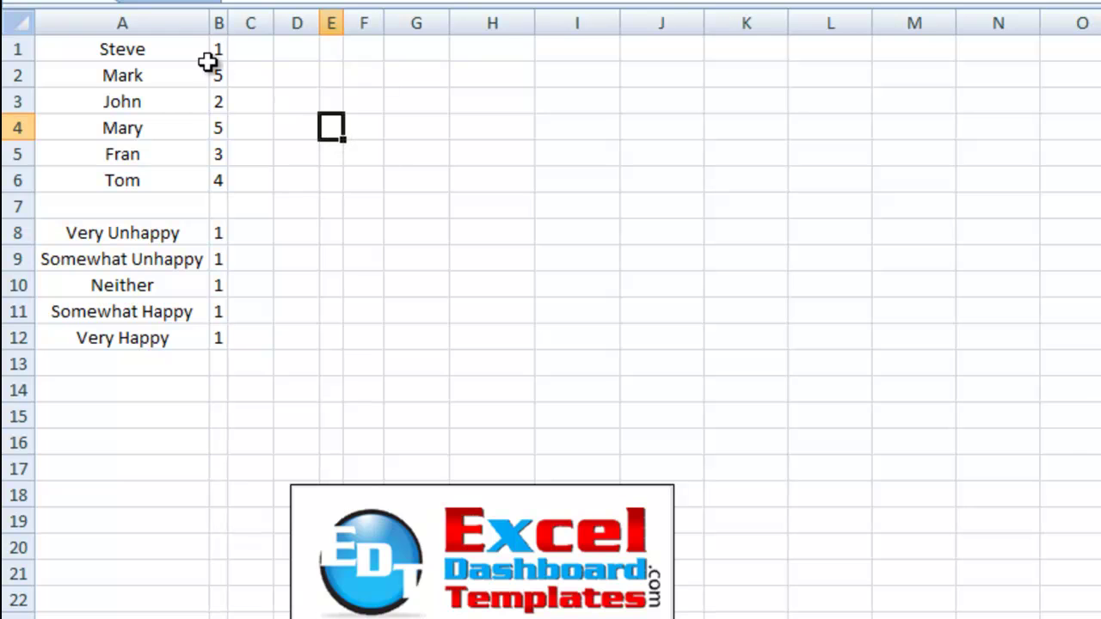
drag(166, 53, 217, 176)
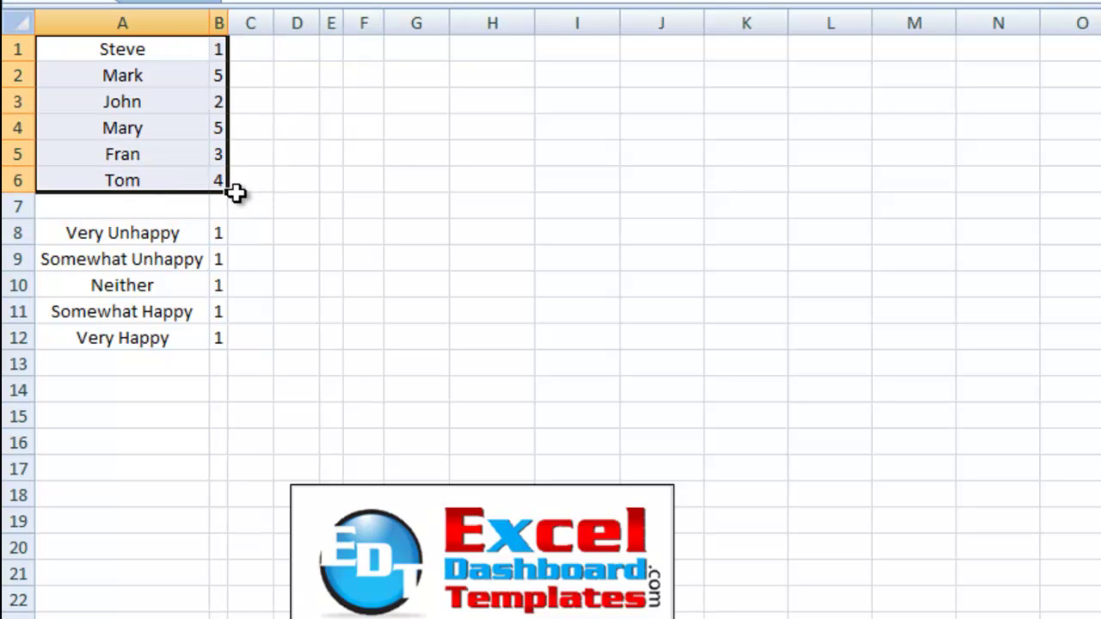
click(149, 78)
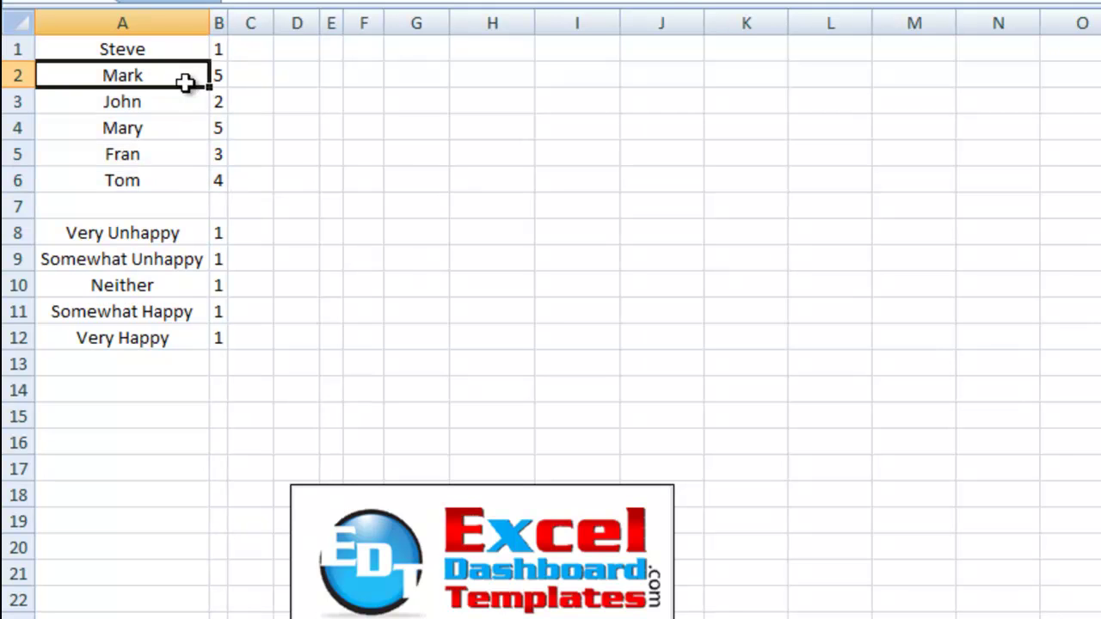
click(219, 76)
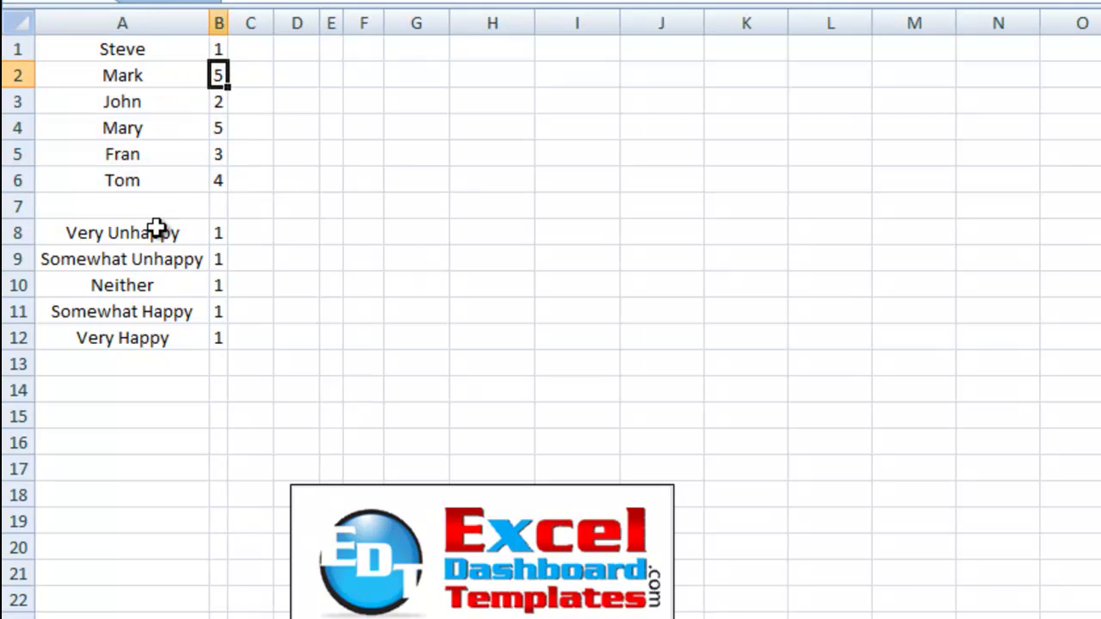
drag(148, 229, 215, 333)
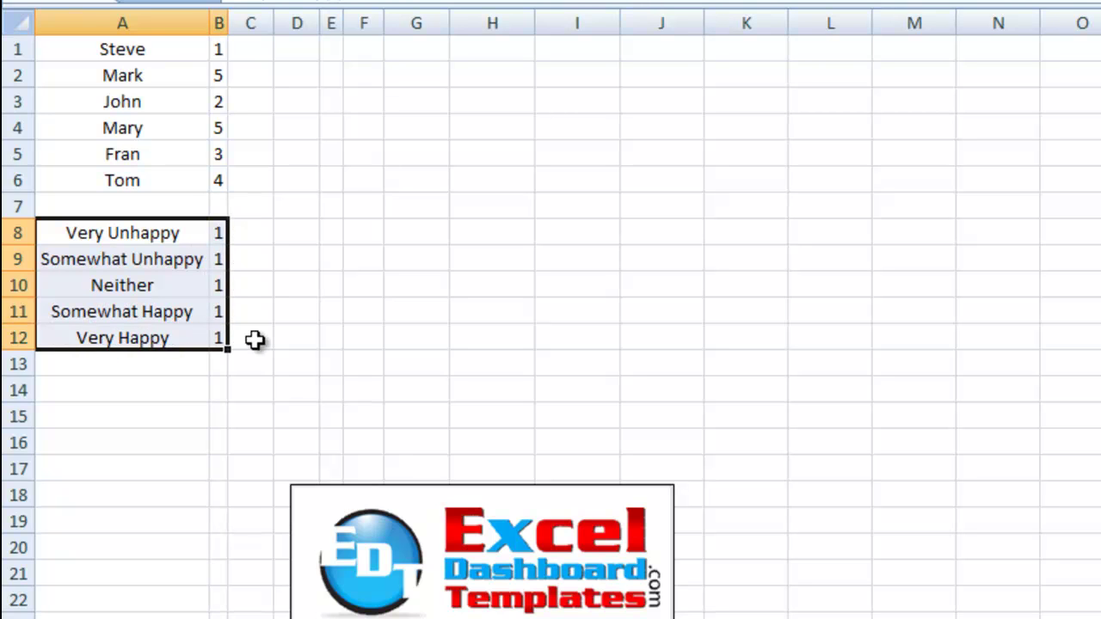
click(255, 340)
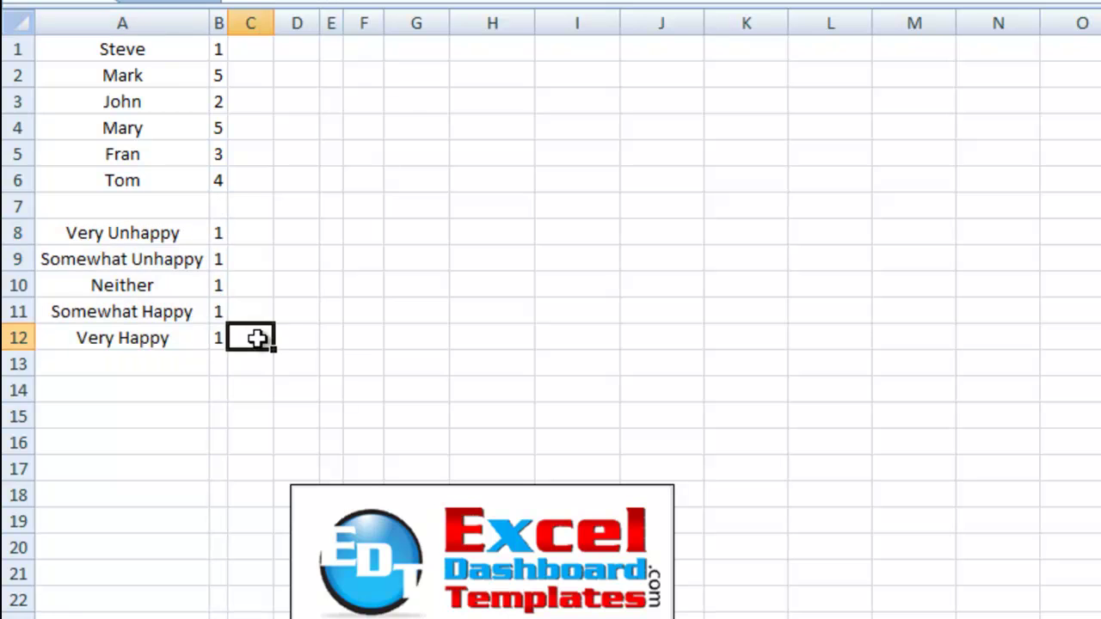
Step: Insert a 2-D clustered column chart from A1:B6 and place it beside the data, starting at row 1
click(137, 49)
drag(138, 49, 212, 172)
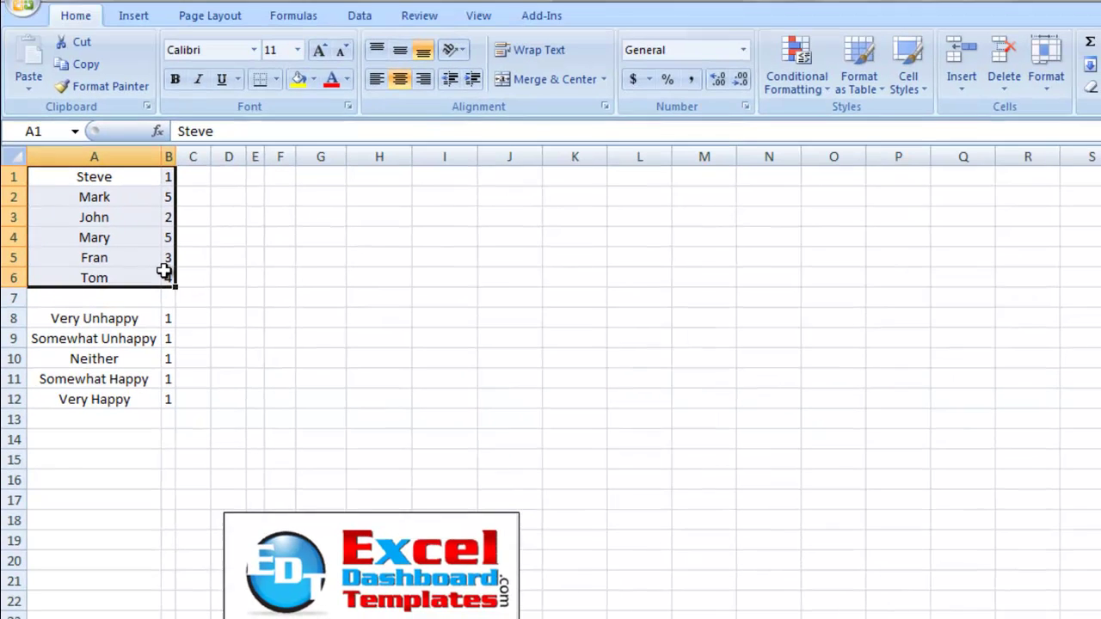
click(144, 21)
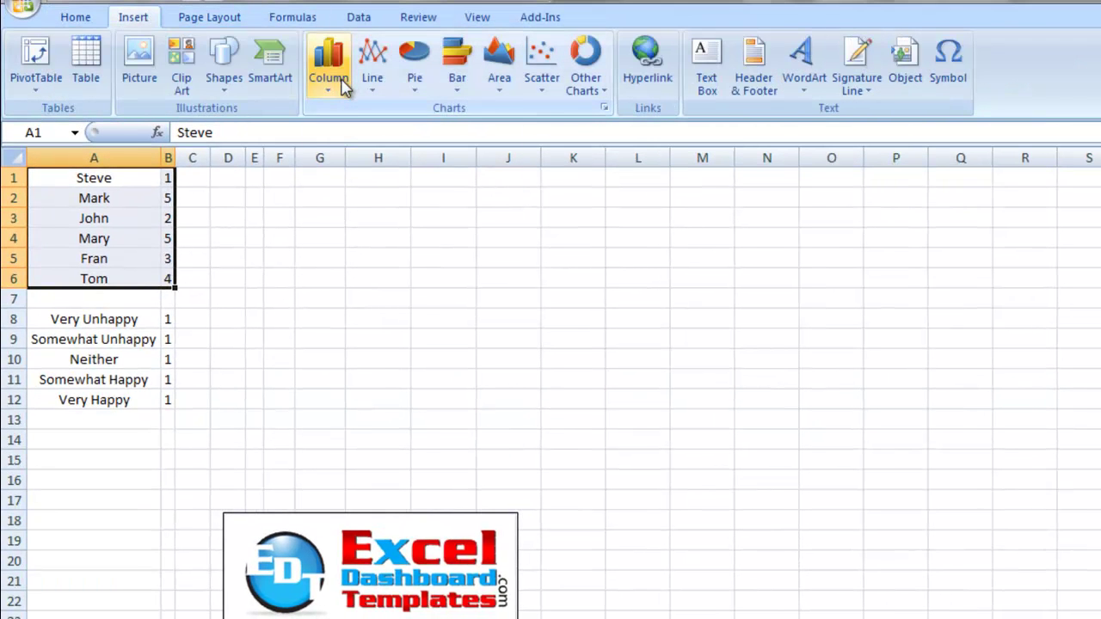
click(331, 77)
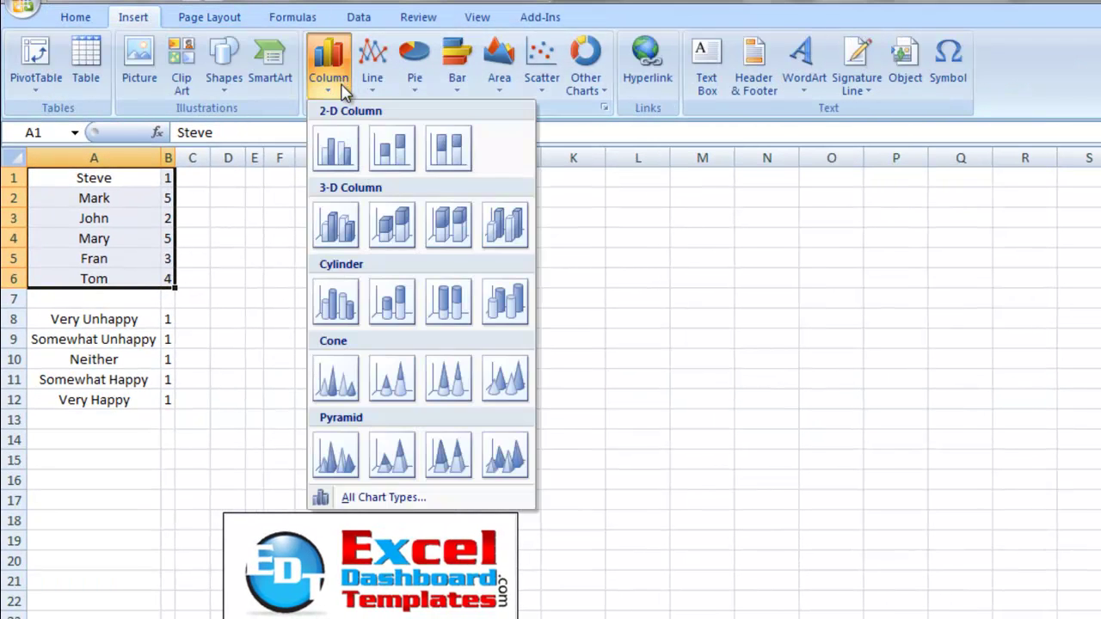
click(337, 148)
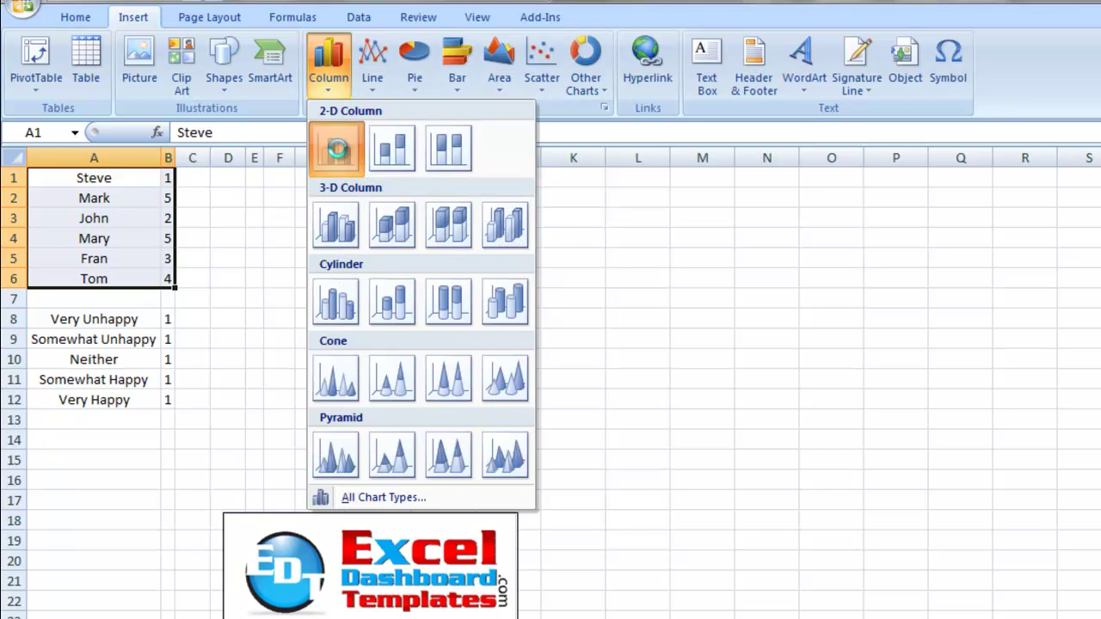
drag(506, 304, 239, 177)
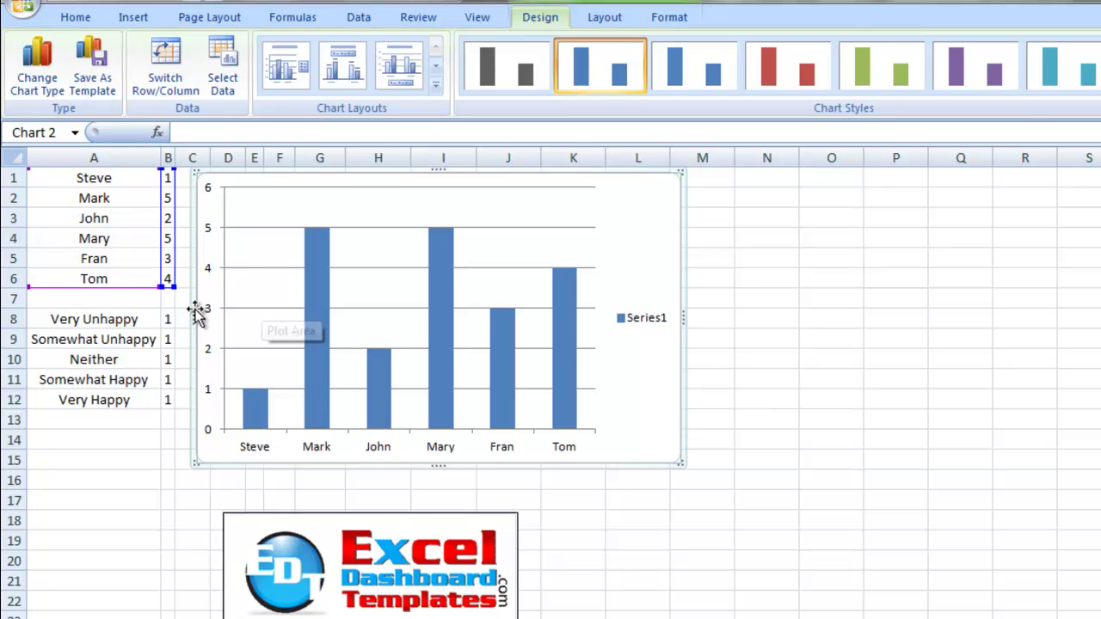
Step: Copy A8:B12 and paste it into the chart with Paste Special as a new series, values in columns and categories in the first column
click(92, 320)
drag(151, 324, 171, 397)
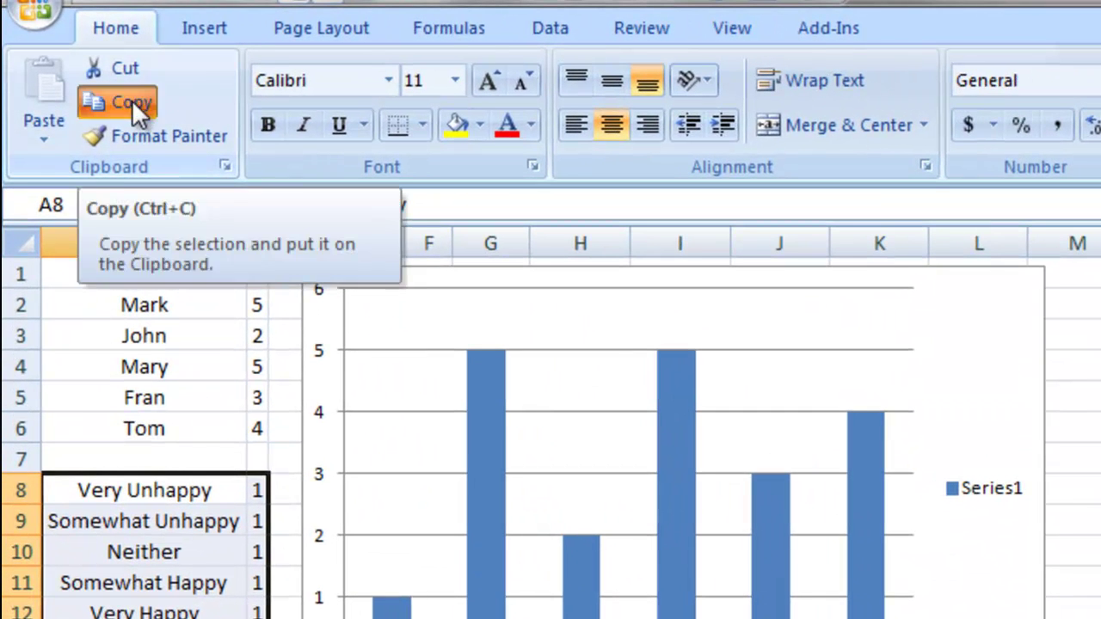
click(90, 68)
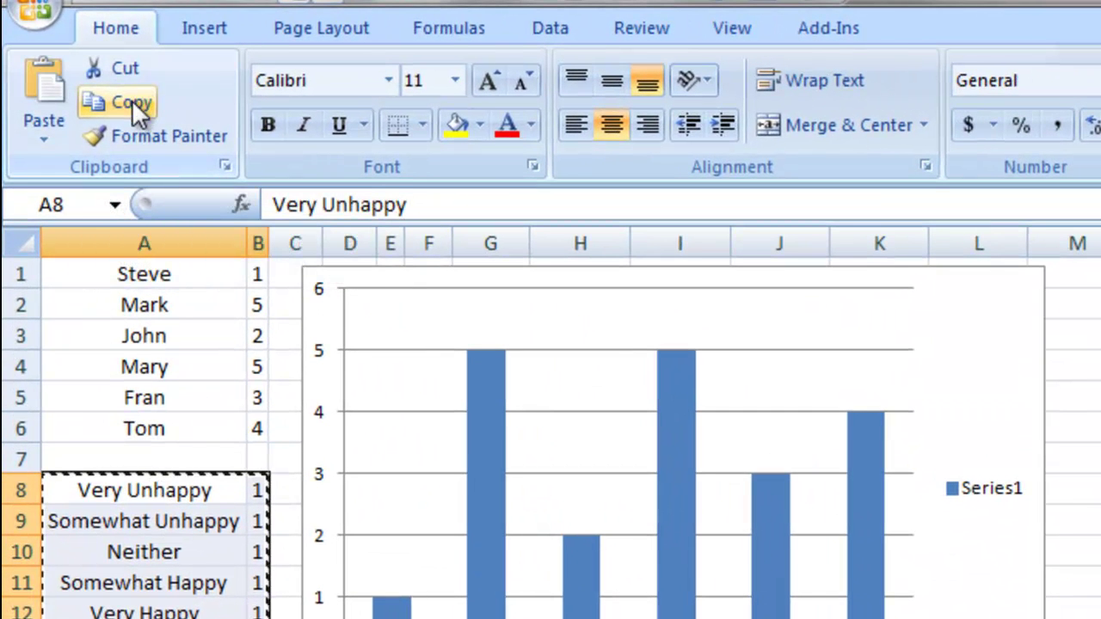
click(299, 316)
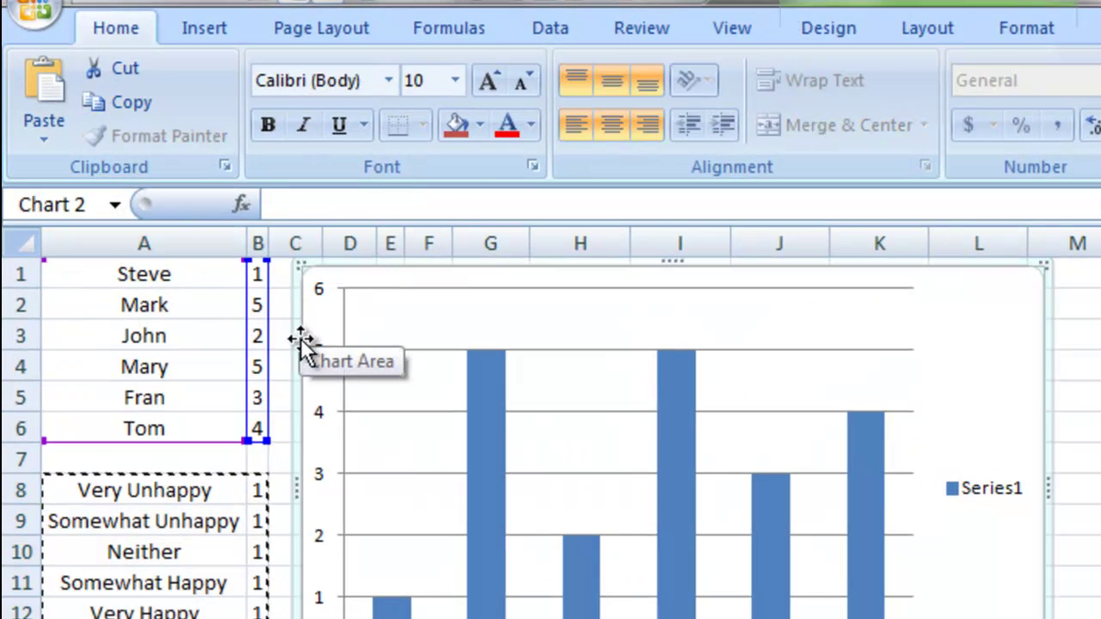
click(56, 137)
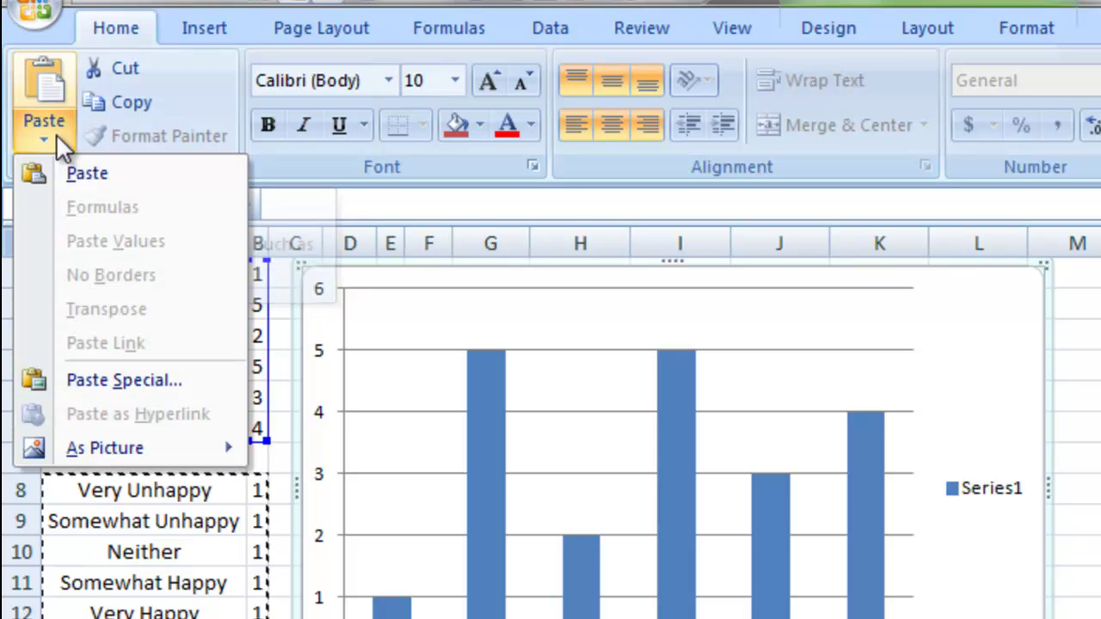
click(77, 379)
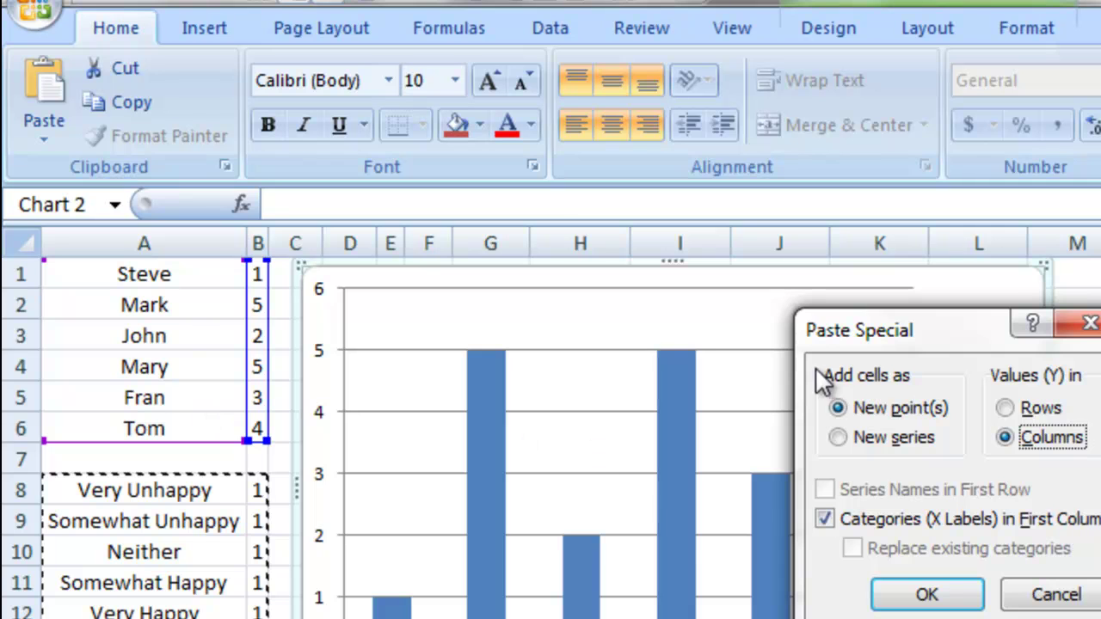
drag(860, 344, 799, 346)
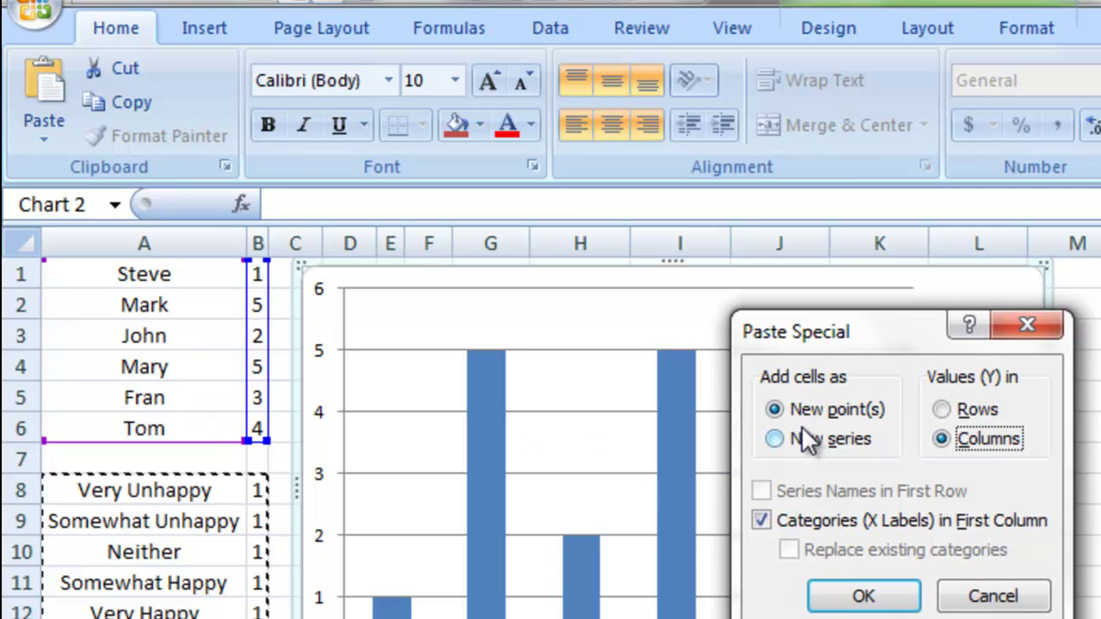
click(785, 437)
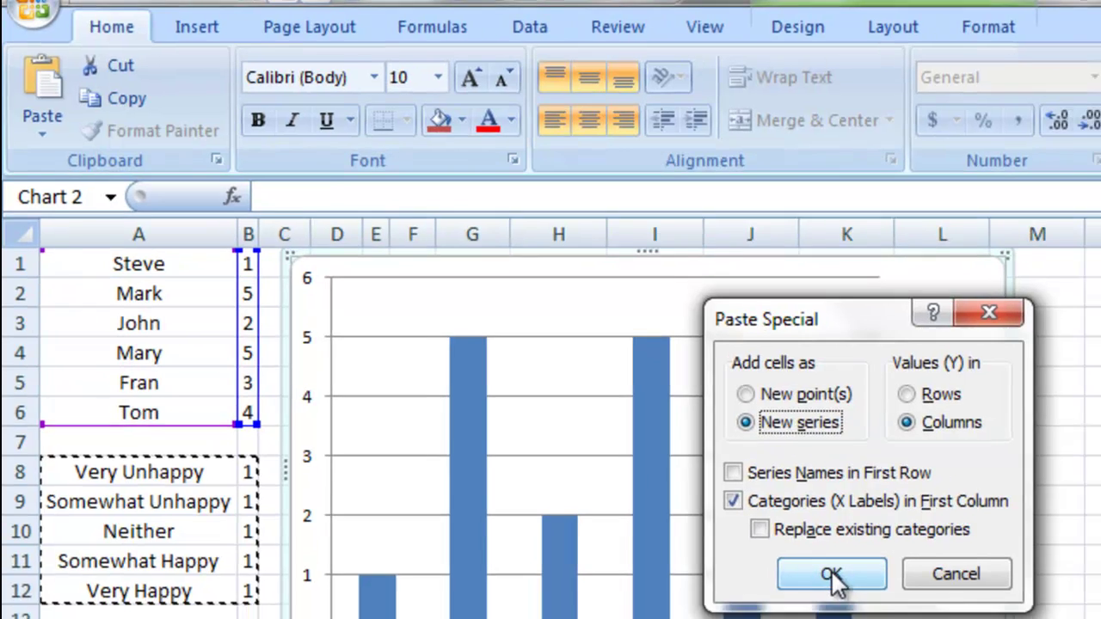
click(832, 574)
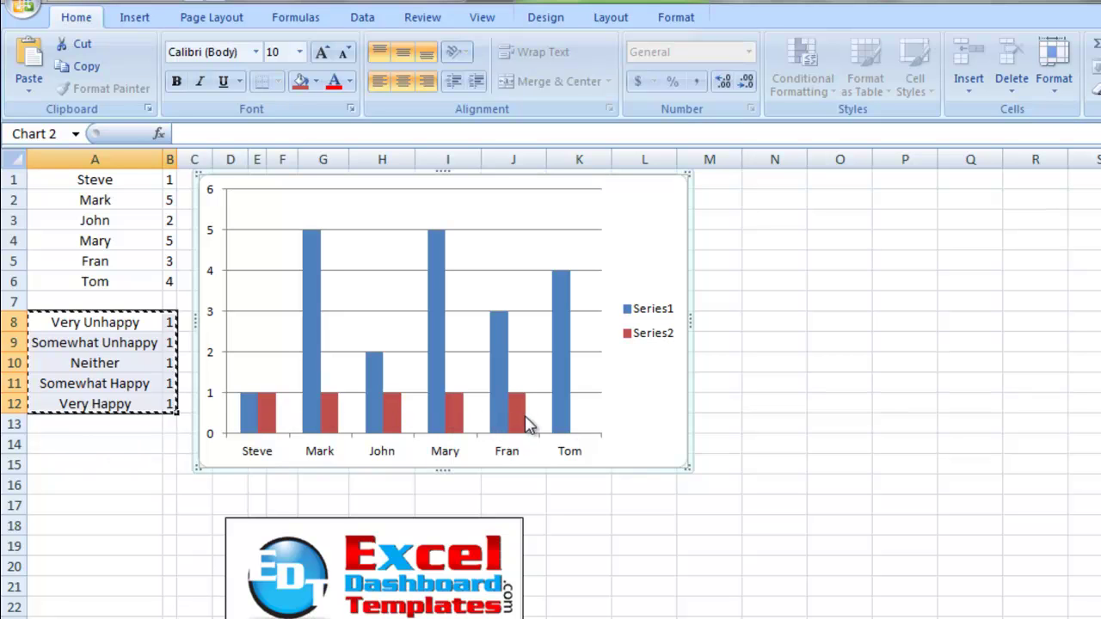
Step: Change the chart type of the second series to Clustered Bar
click(268, 414)
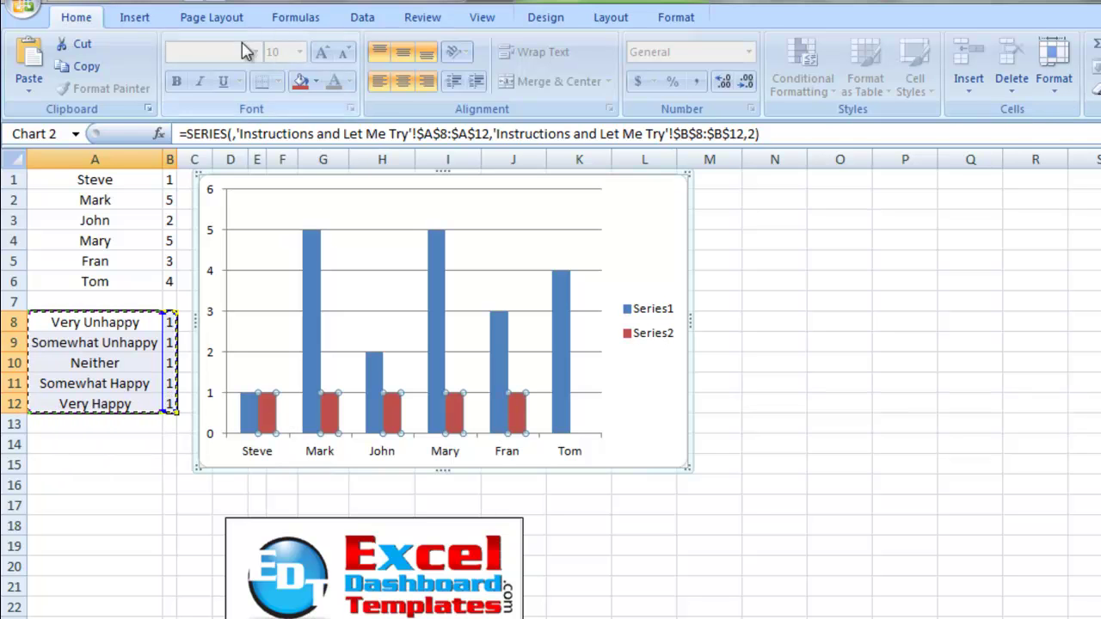
click(592, 24)
click(572, 25)
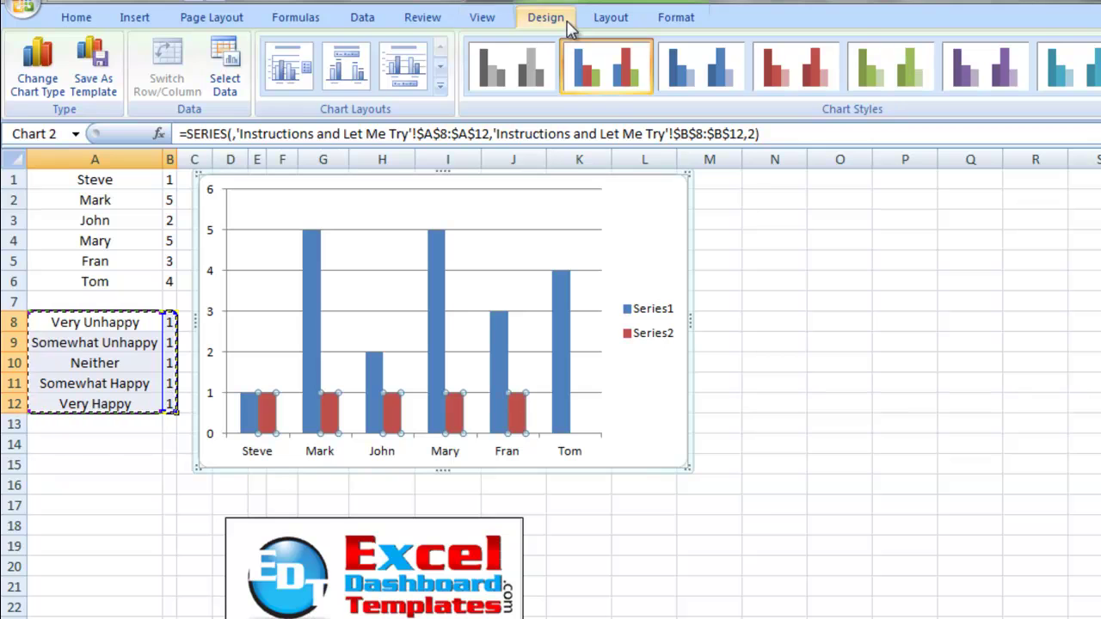
click(52, 77)
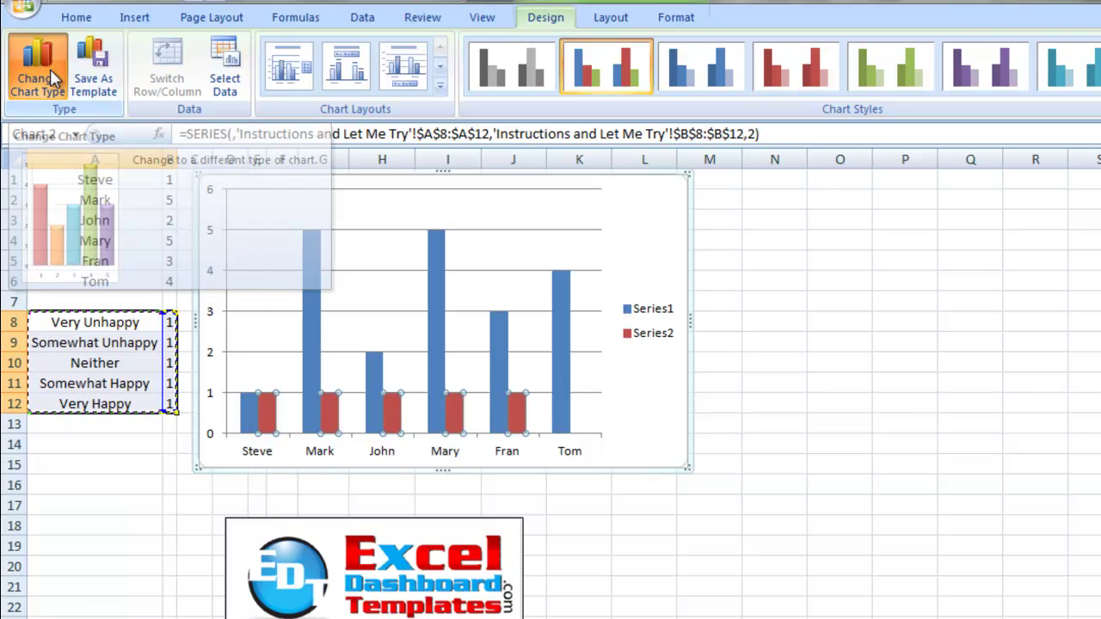
drag(405, 196, 544, 153)
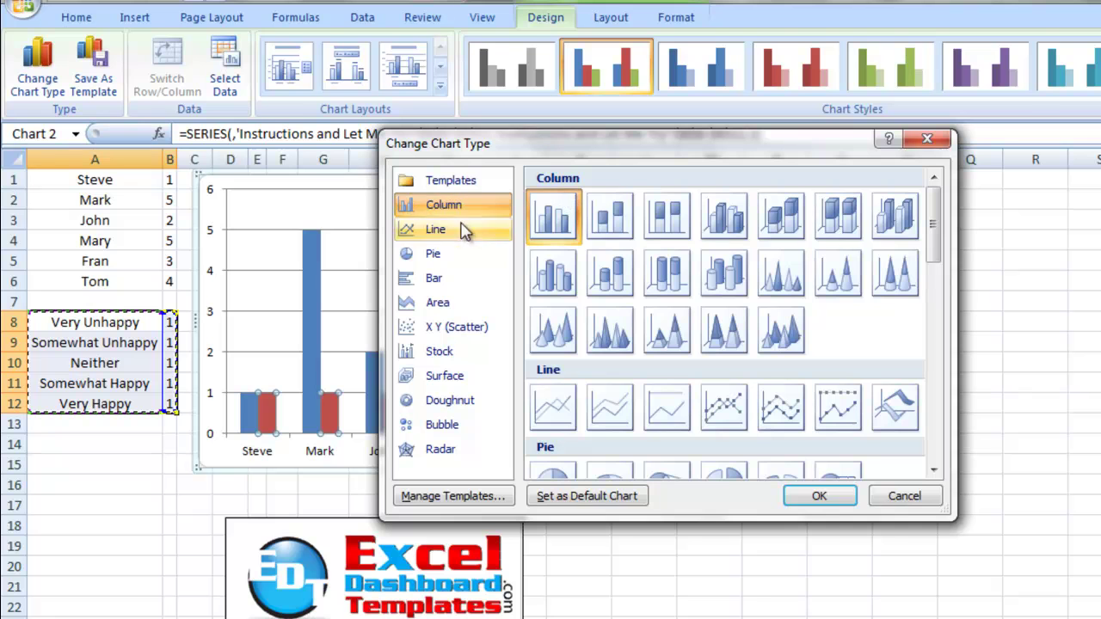
click(455, 279)
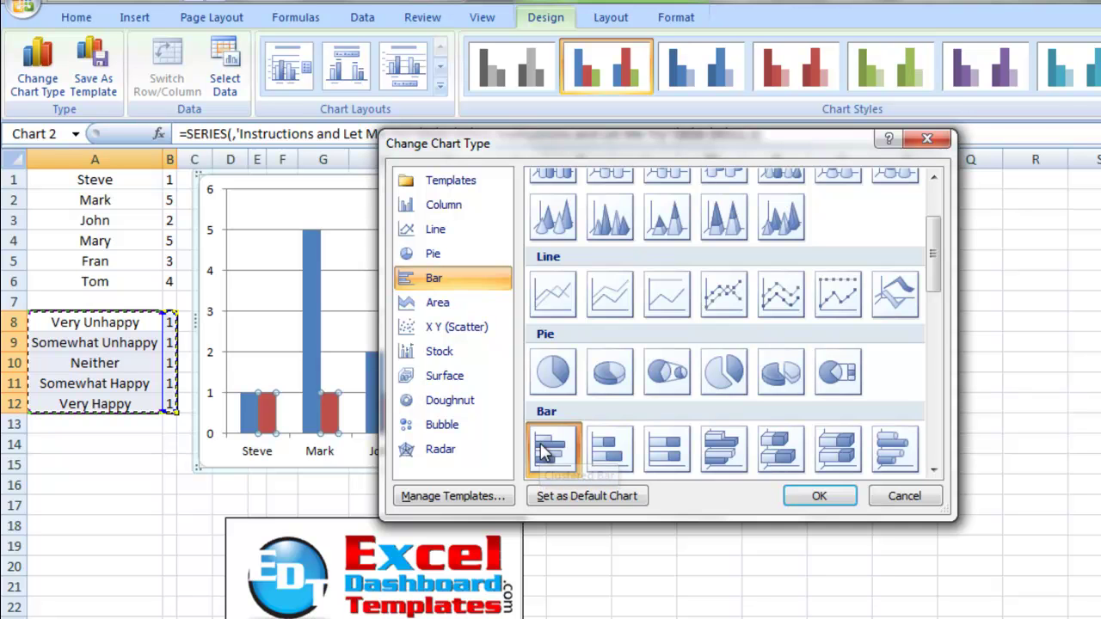
click(804, 499)
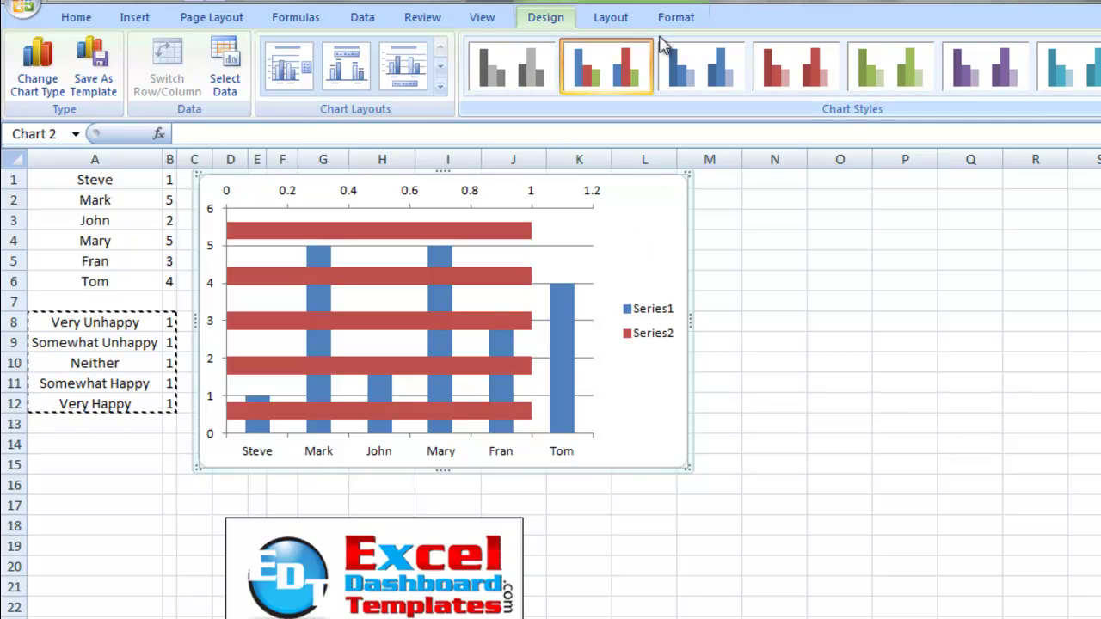
Step: Show the chart's secondary vertical axis with default order and labels
click(630, 29)
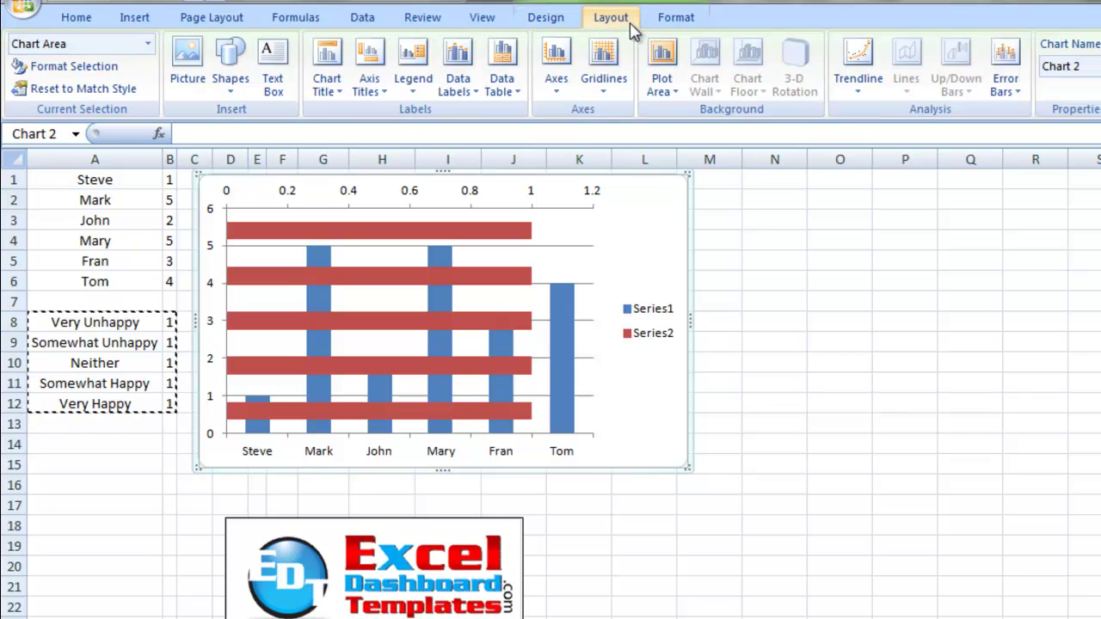
click(557, 93)
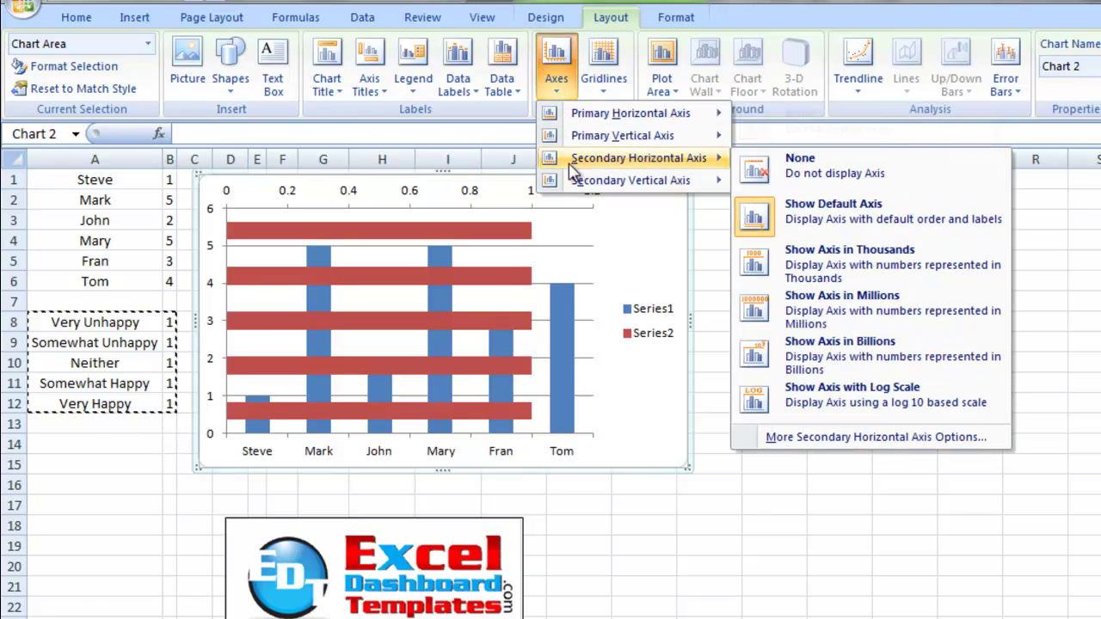
mouse_move(600, 188)
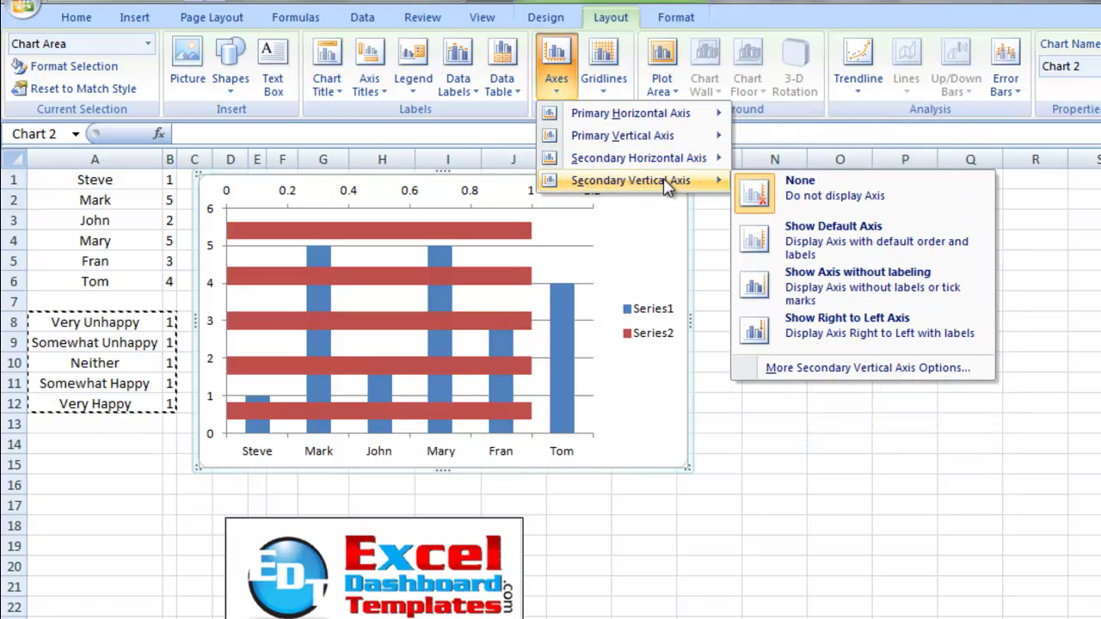
click(783, 247)
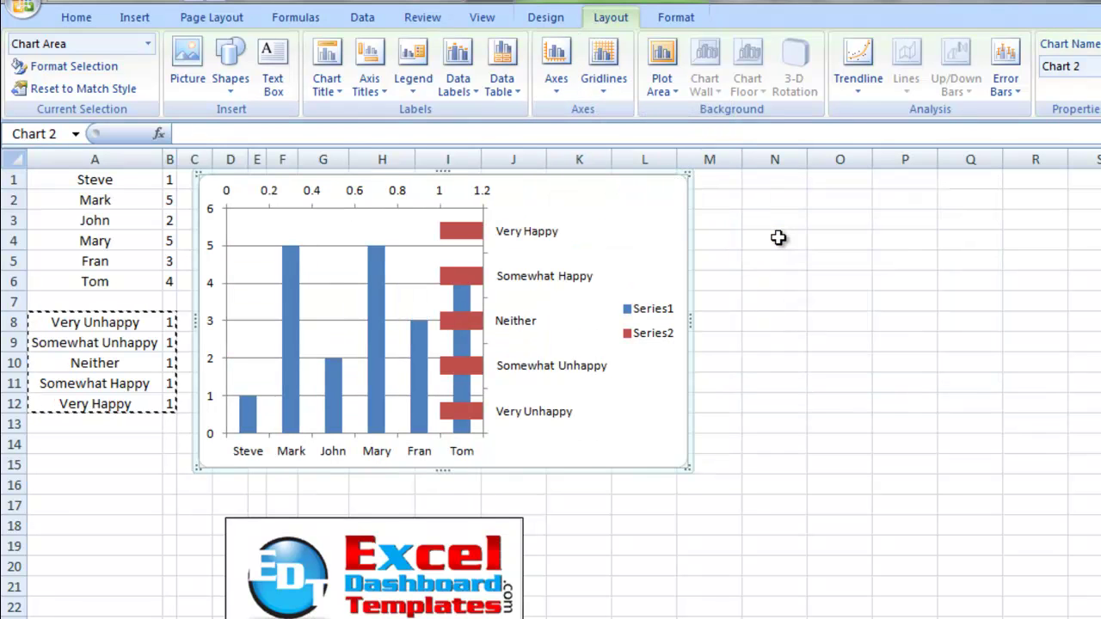
click(512, 238)
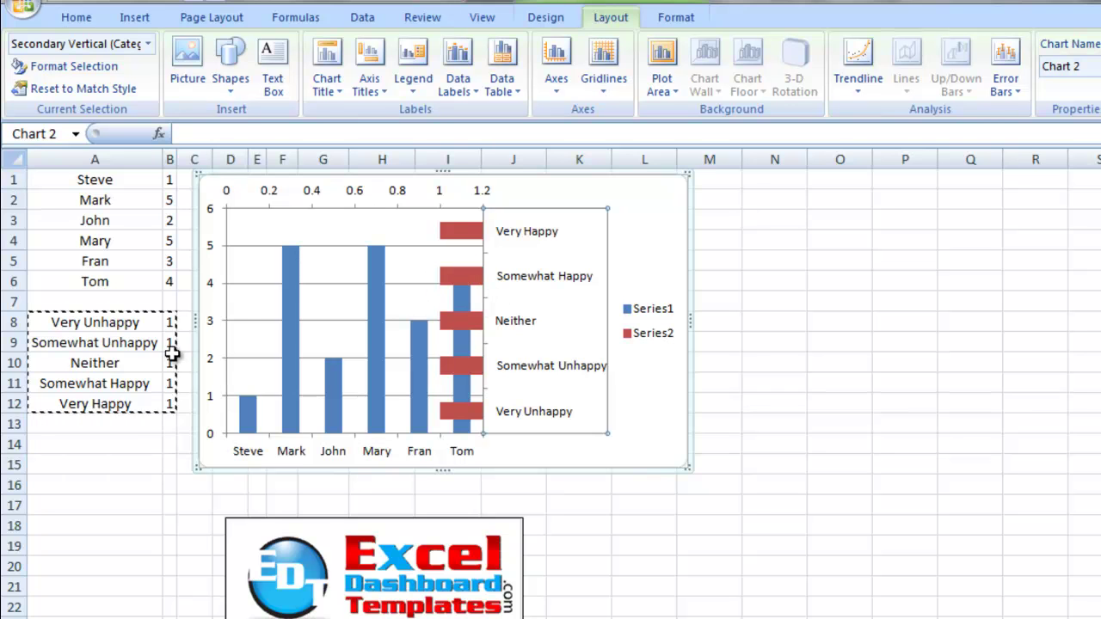
Step: Format the chart's secondary horizontal axis to show its values in reverse order
click(422, 195)
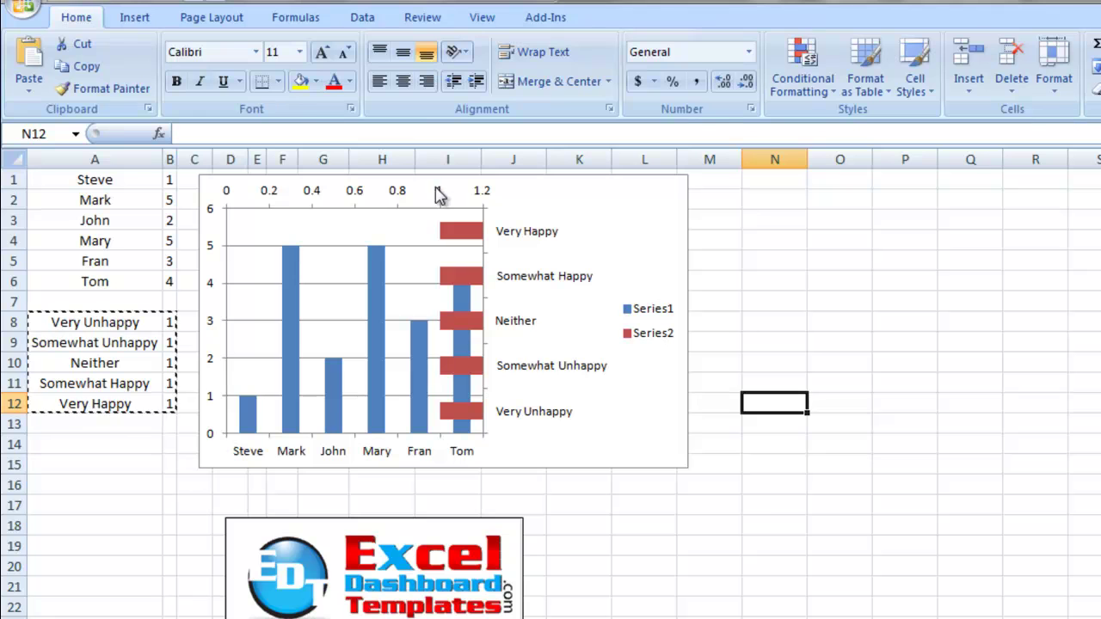
click(400, 193)
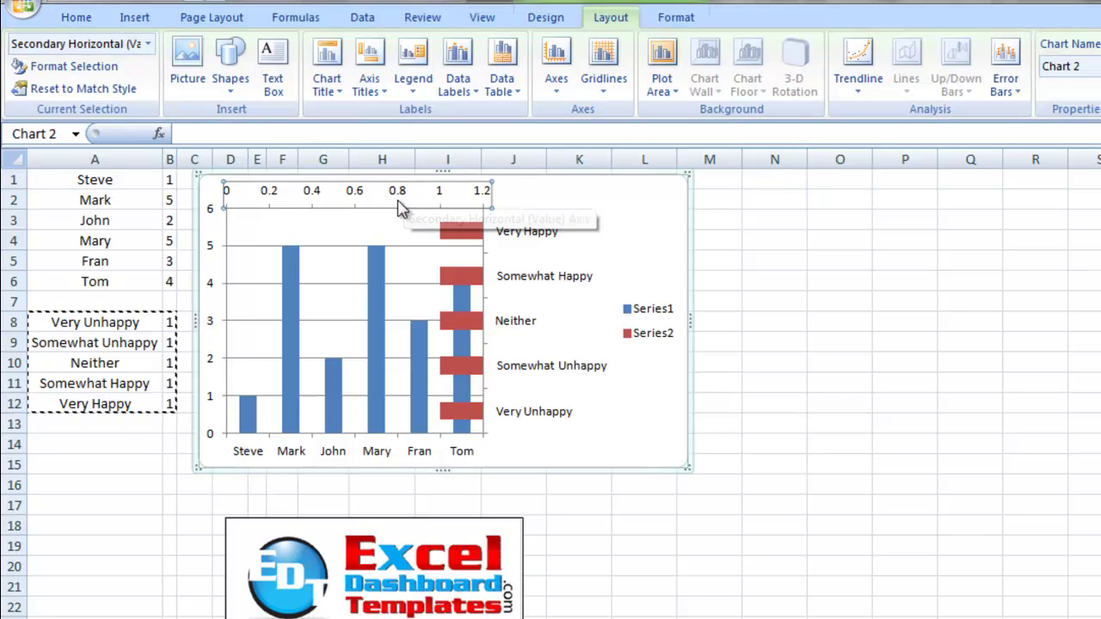
right_click(399, 200)
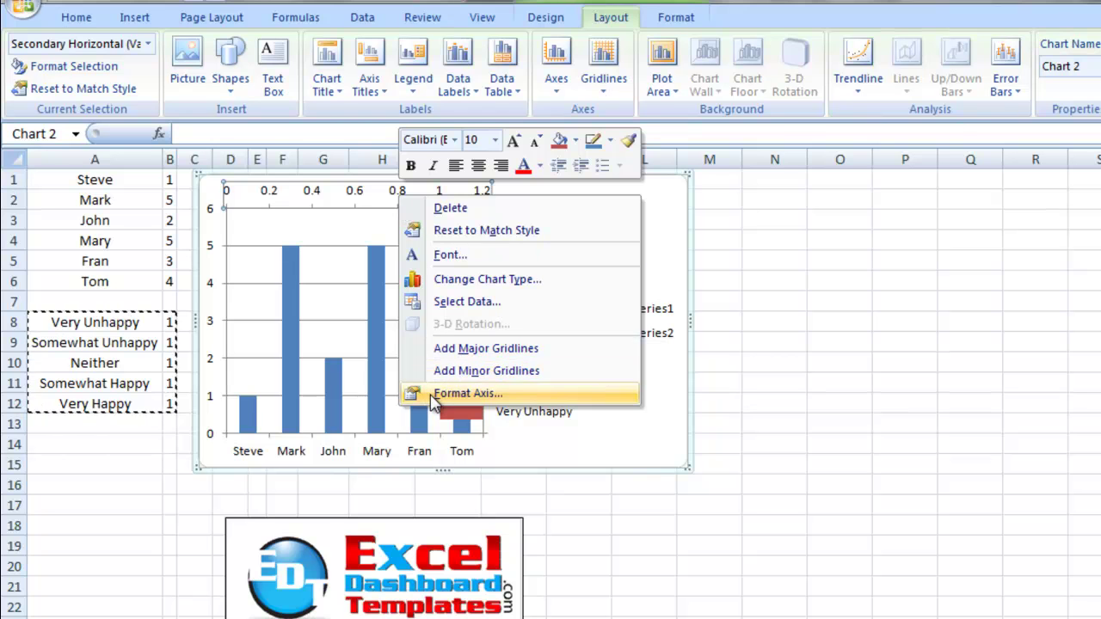
click(465, 393)
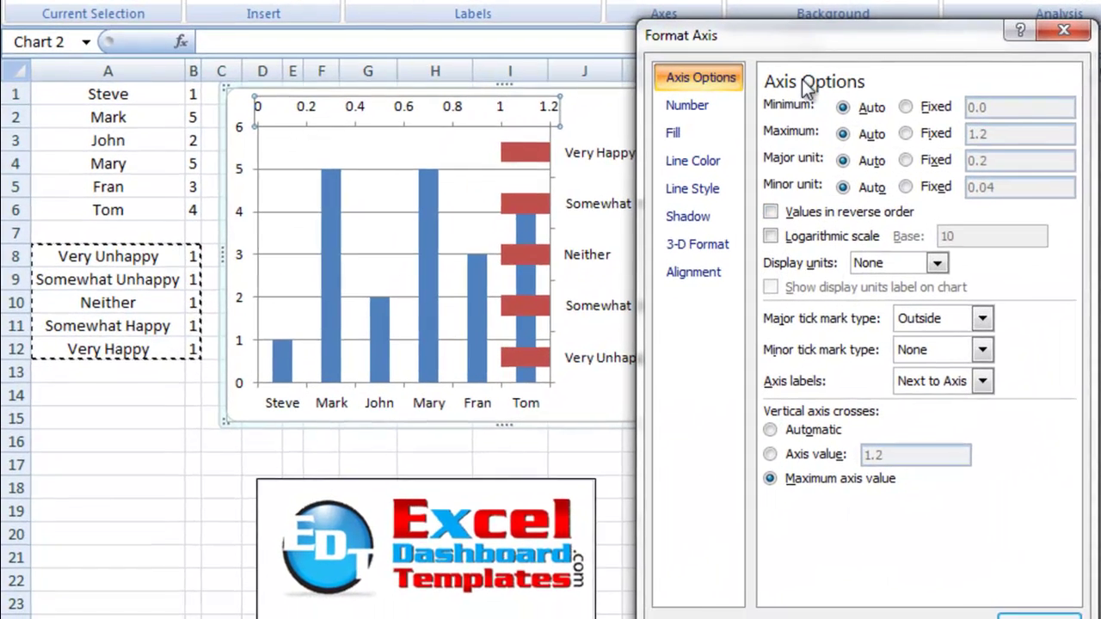
drag(812, 43, 777, 33)
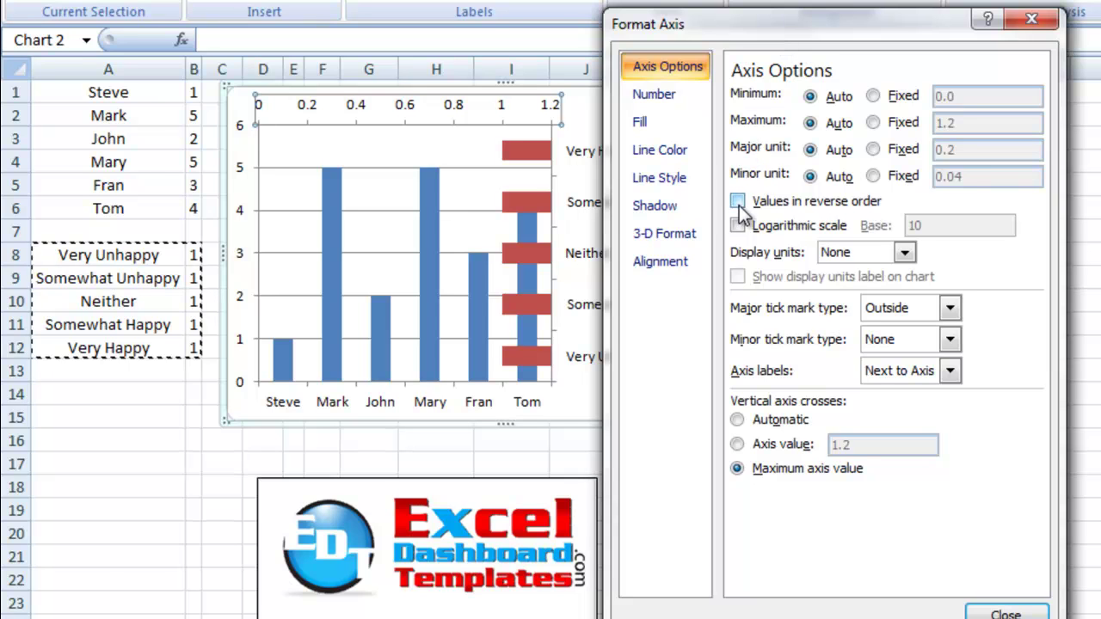
click(811, 203)
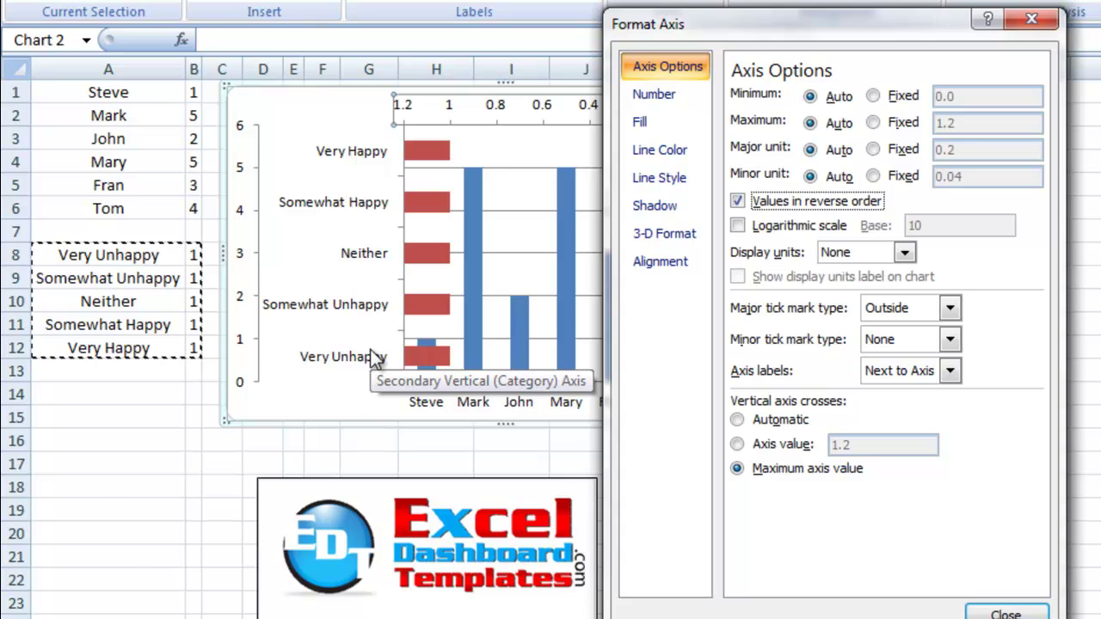
Step: Fix the secondary horizontal axis minimum at 0.0 and its maximum at 0
click(915, 95)
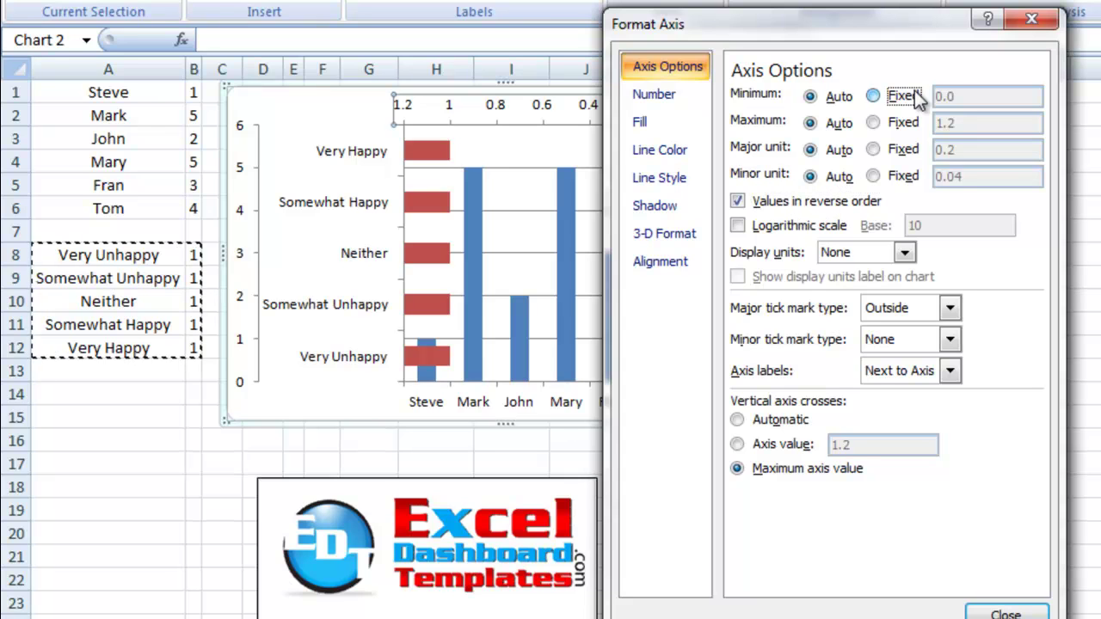
click(905, 123)
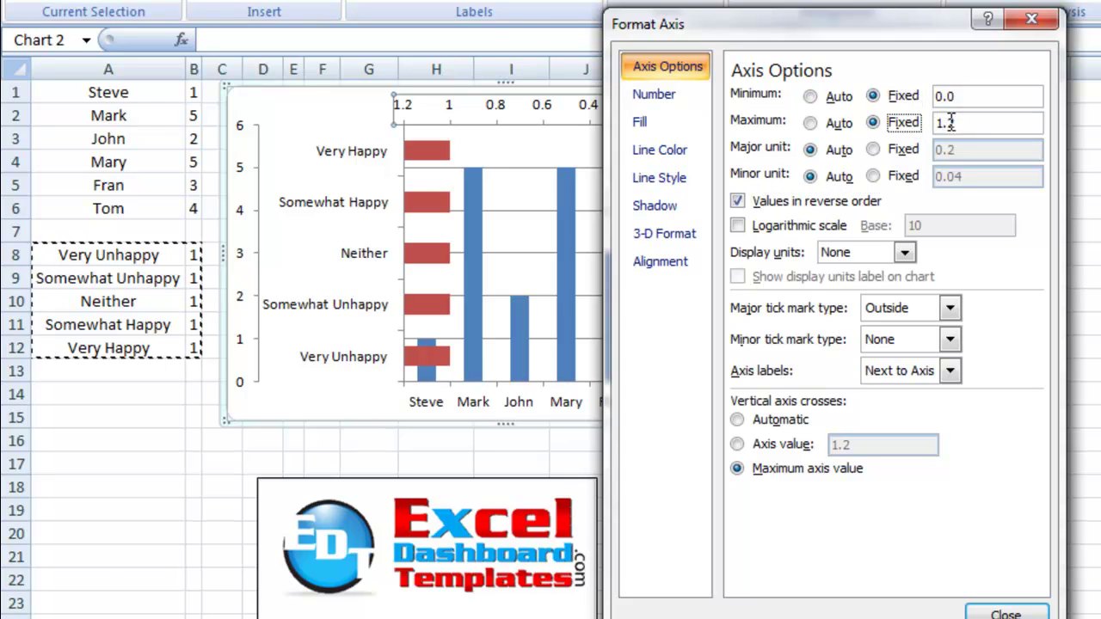
drag(952, 123, 918, 120)
text(0)
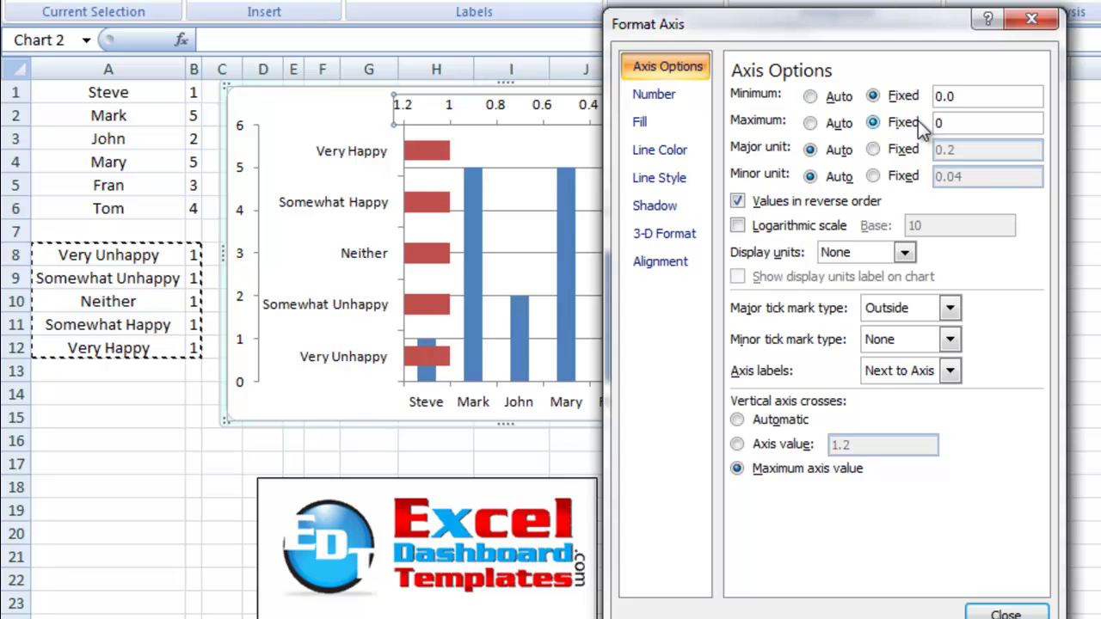
click(947, 97)
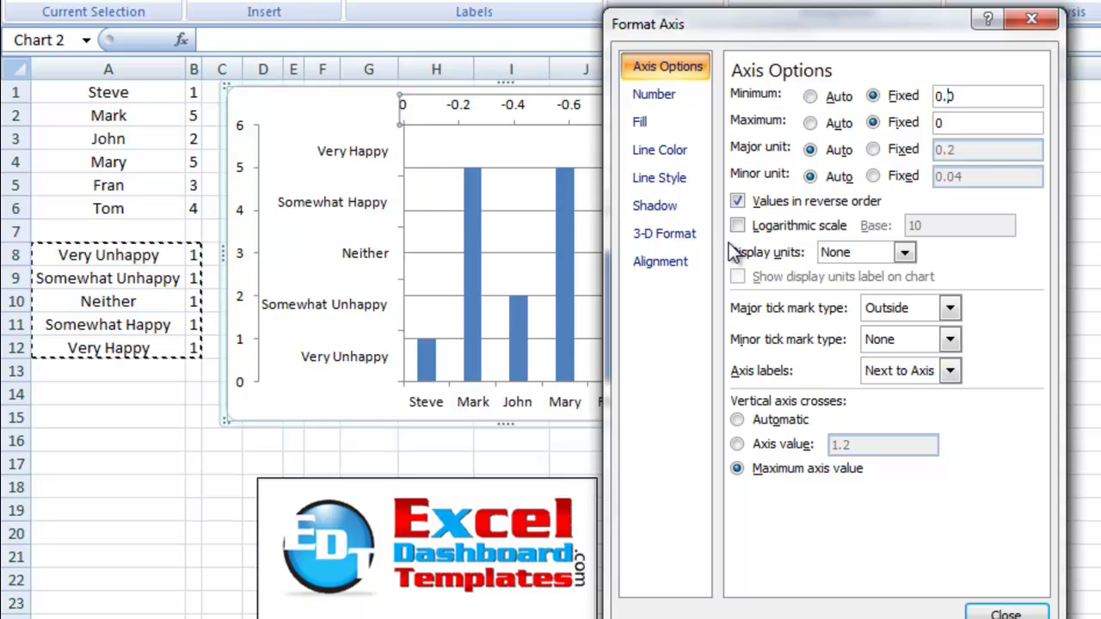
Step: Fix the primary vertical axis maximum at 5 and its minimum at 0.0
click(248, 167)
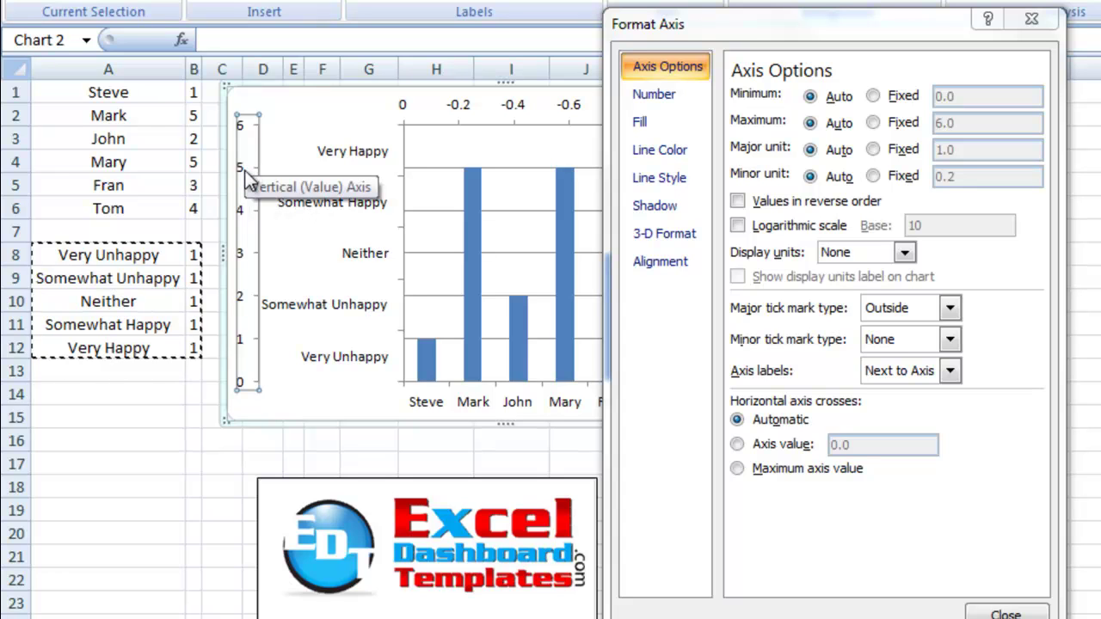
click(900, 127)
click(965, 123)
click(891, 129)
text(0)
key(BackSpace)
text(5)
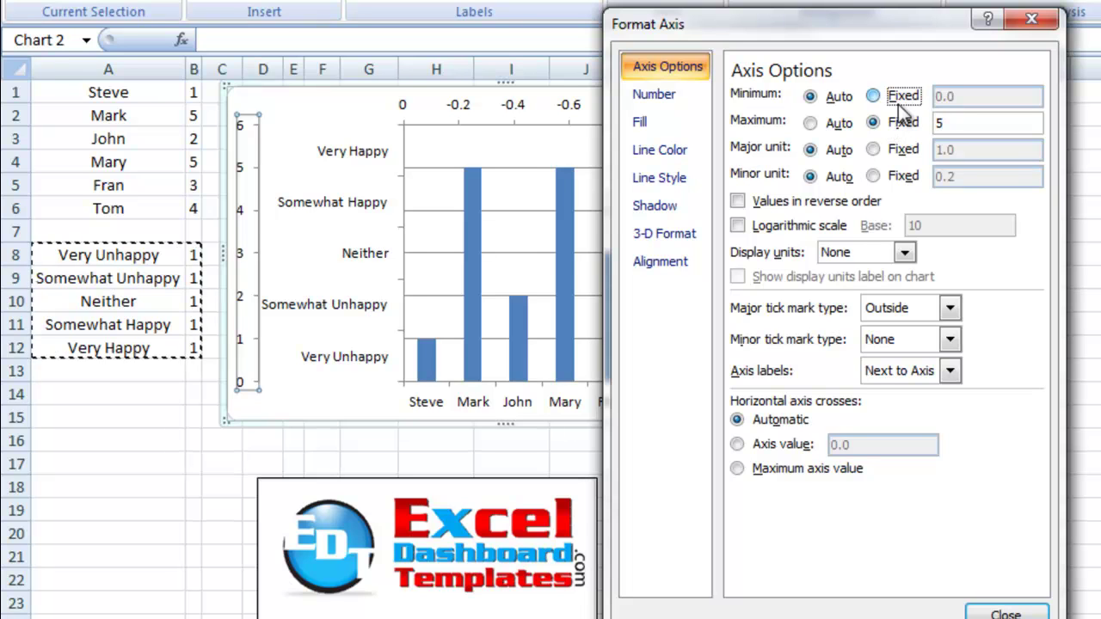
click(898, 101)
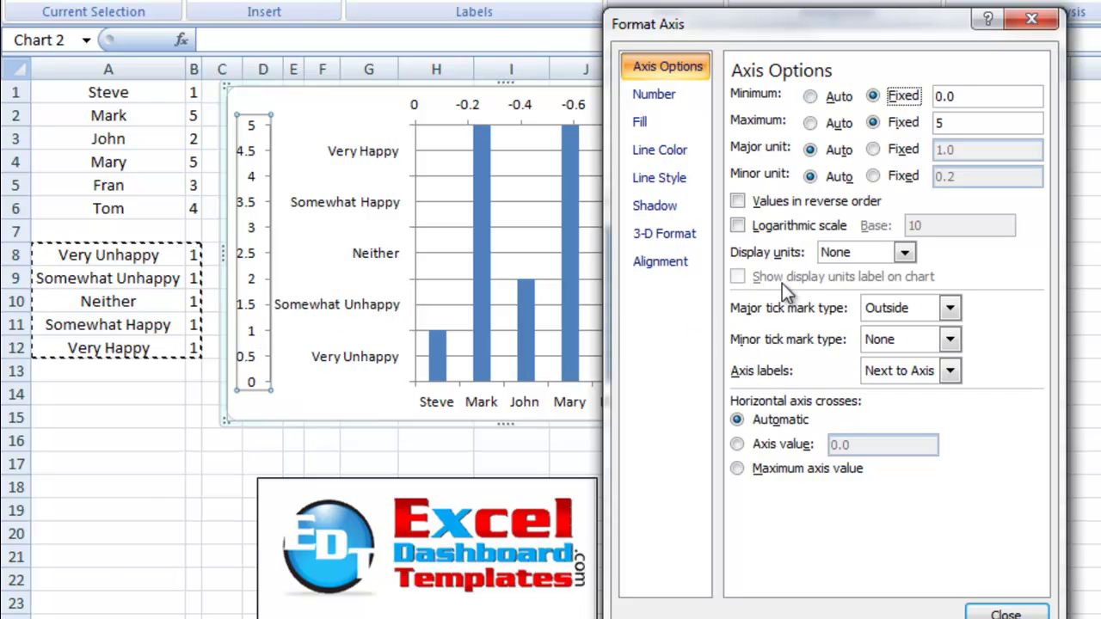
Step: Fix the primary vertical axis major unit at 1.0 and finish formatting the axis
click(883, 150)
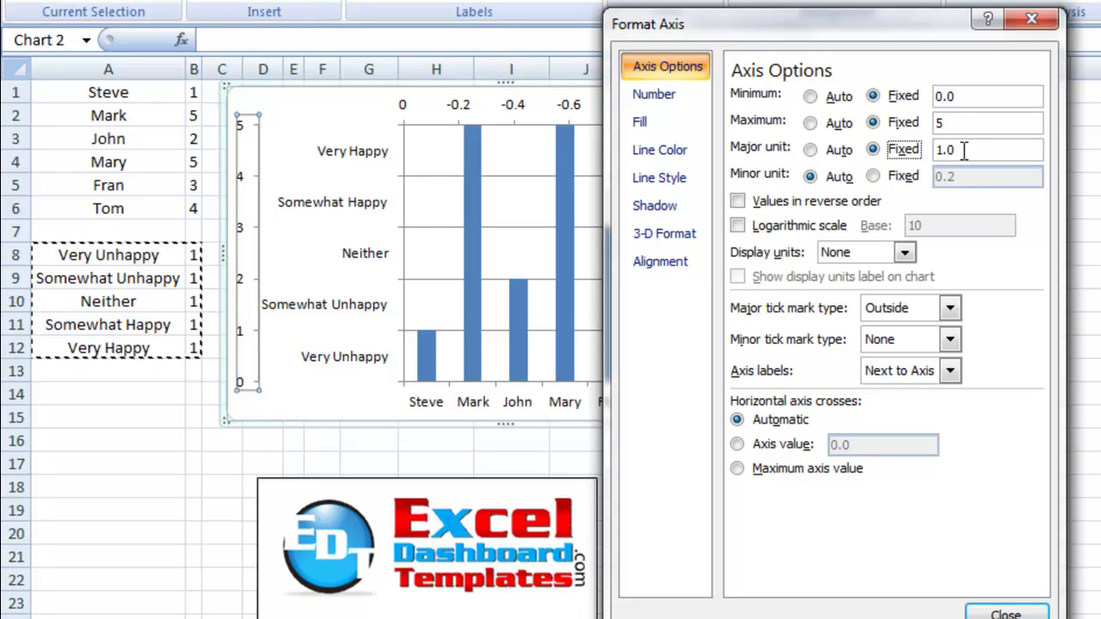
click(842, 151)
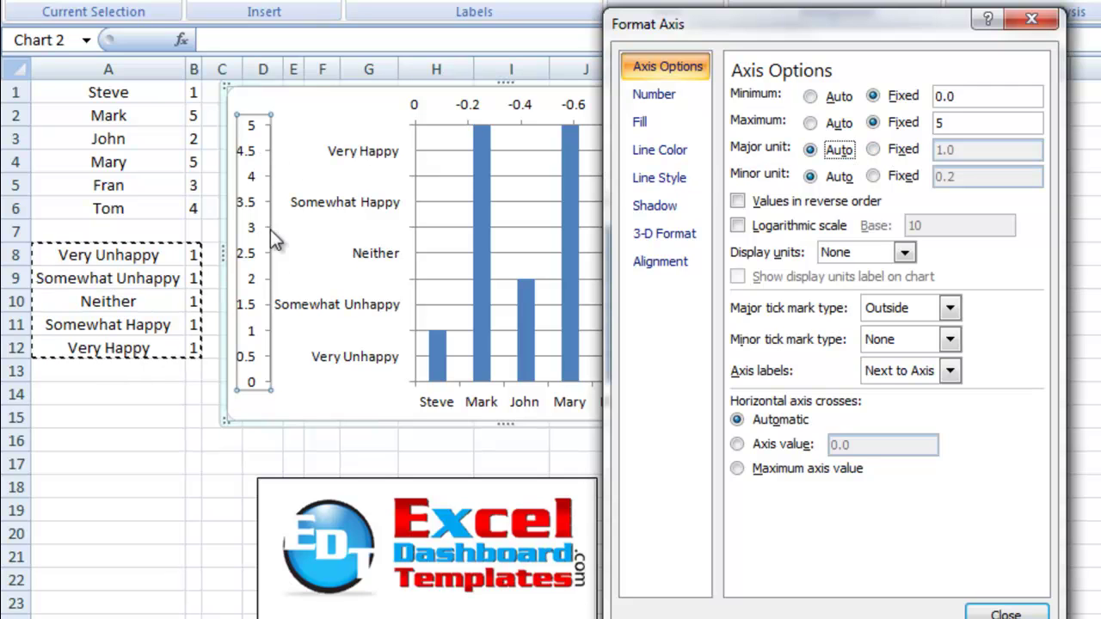
click(899, 152)
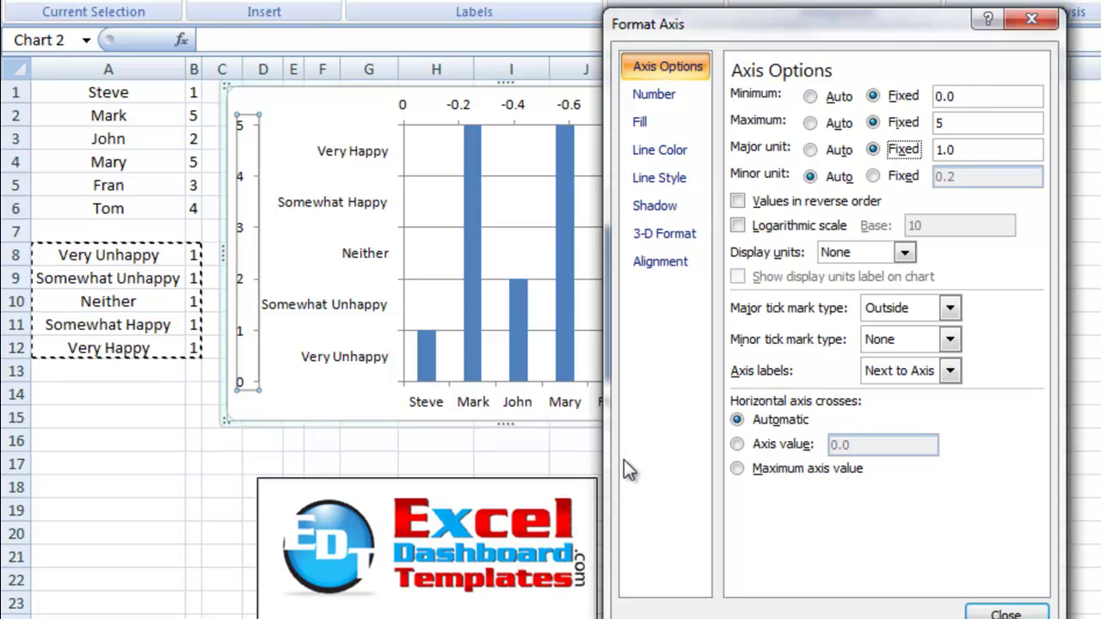
click(1001, 613)
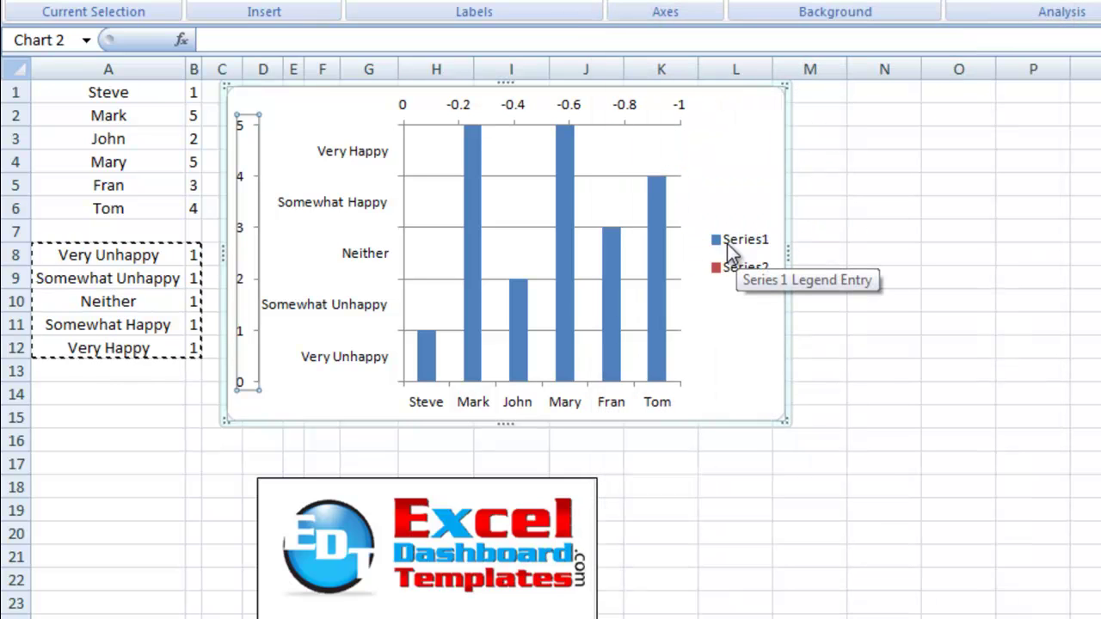
Step: Delete the legend, the secondary horizontal axis and the numeric primary vertical axis from the chart
click(722, 241)
key(Delete)
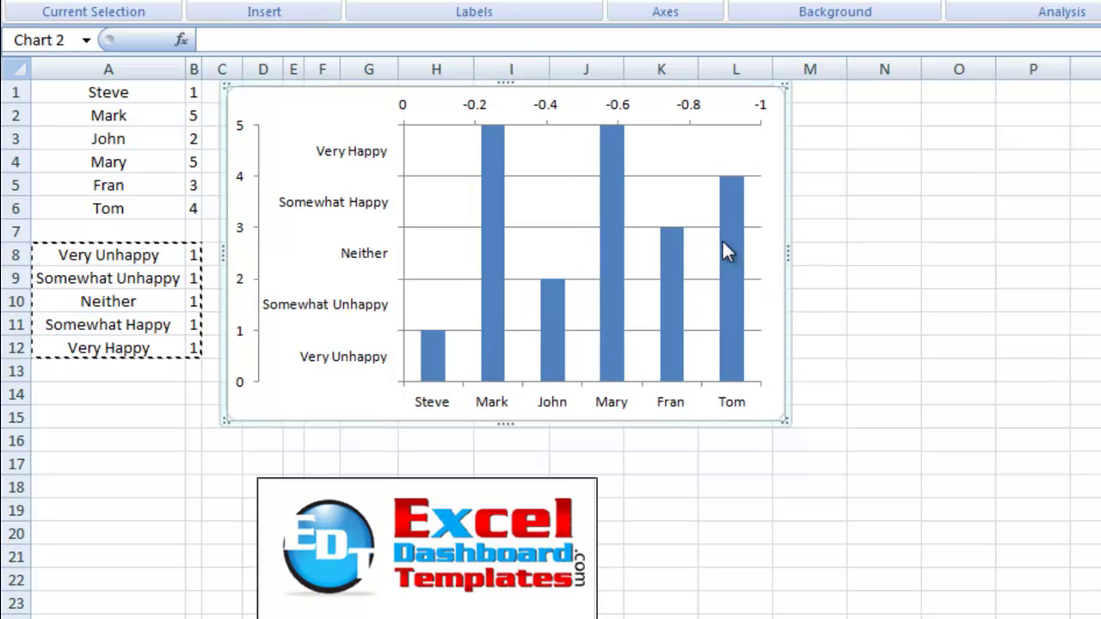
click(488, 102)
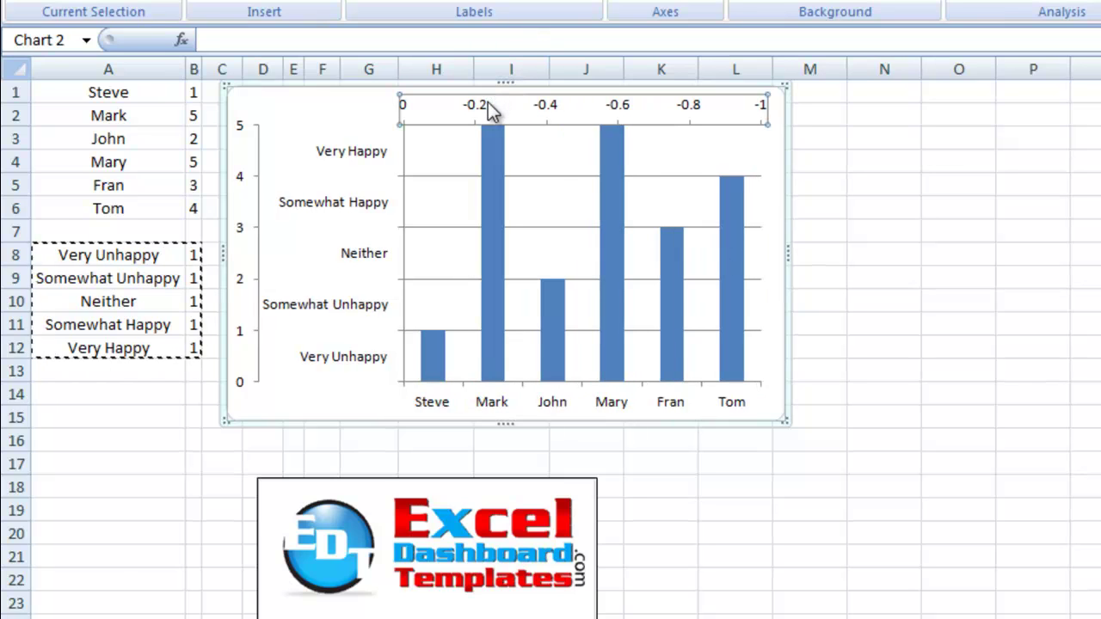
key(Delete)
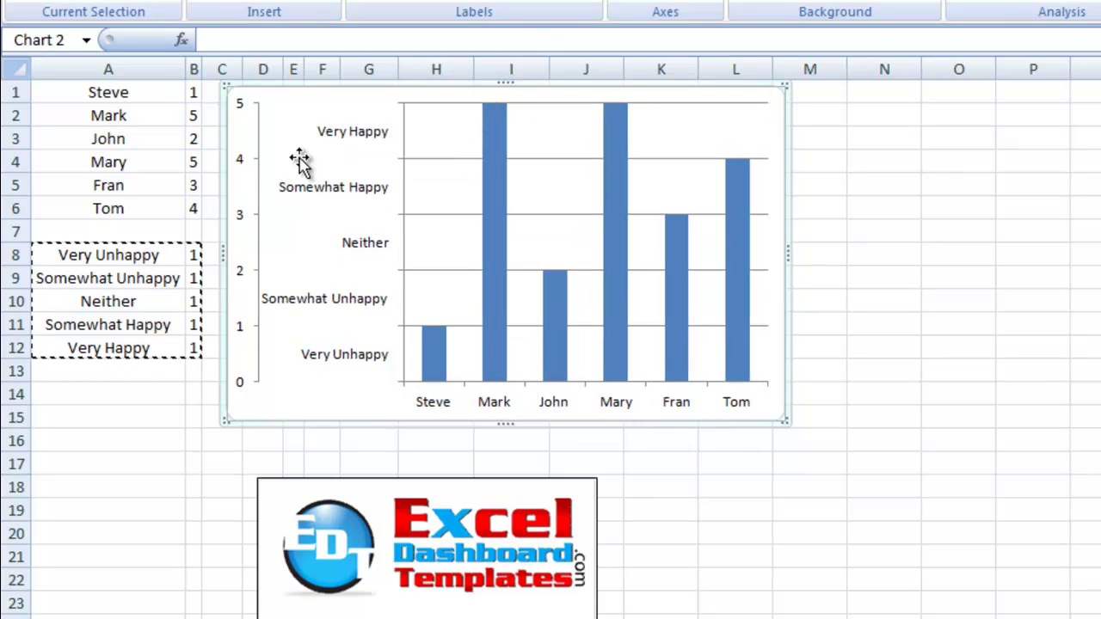
click(238, 164)
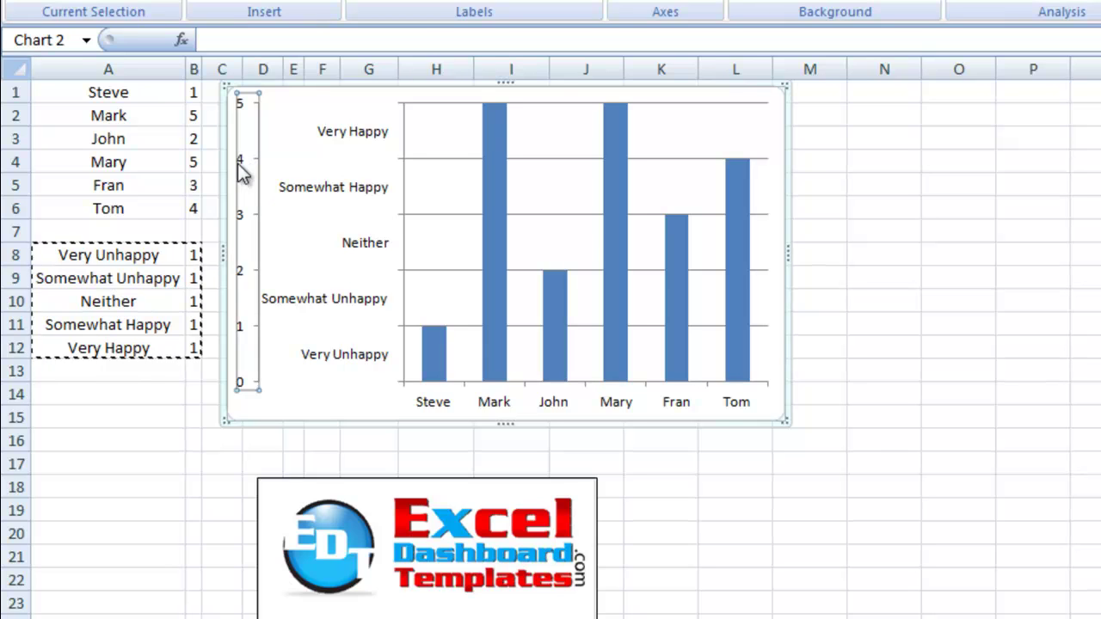
key(Delete)
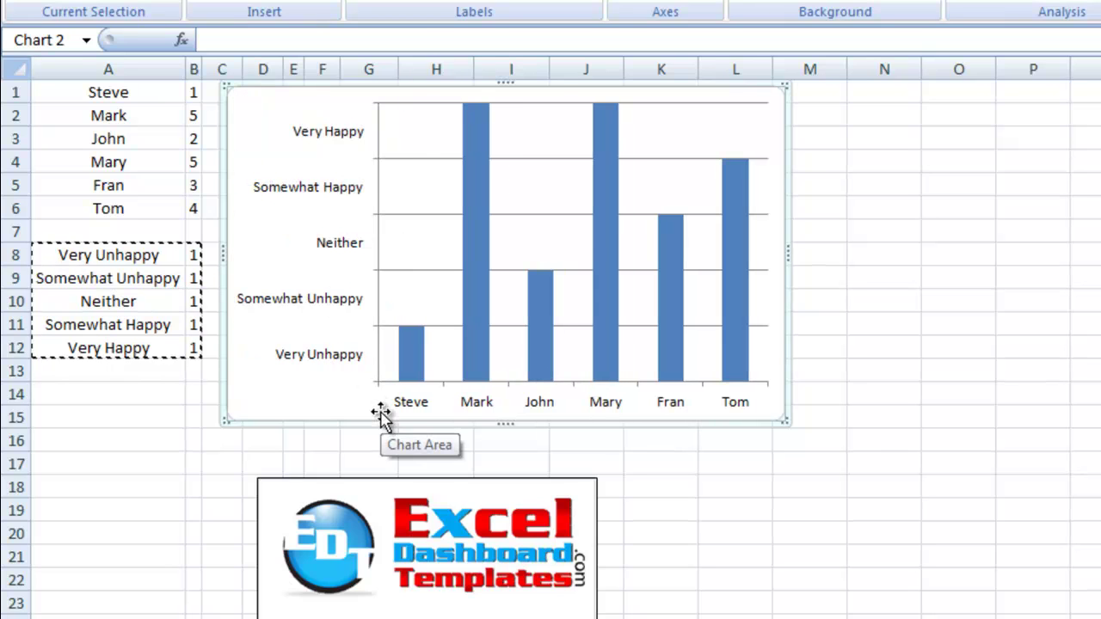